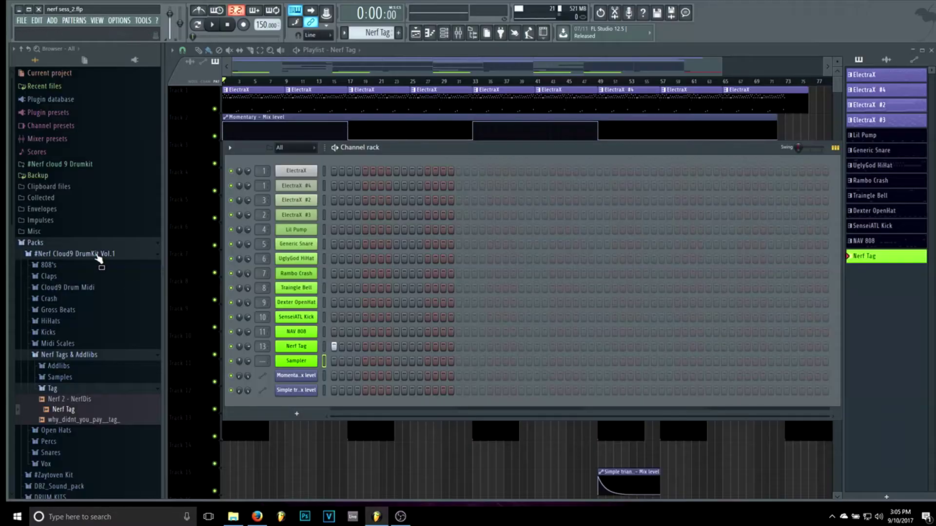
# - Collapse the Tag sample folder in the browser and bring the playlist arrangement into view
pyautogui.click(97, 255)
pyautogui.click(97, 255)
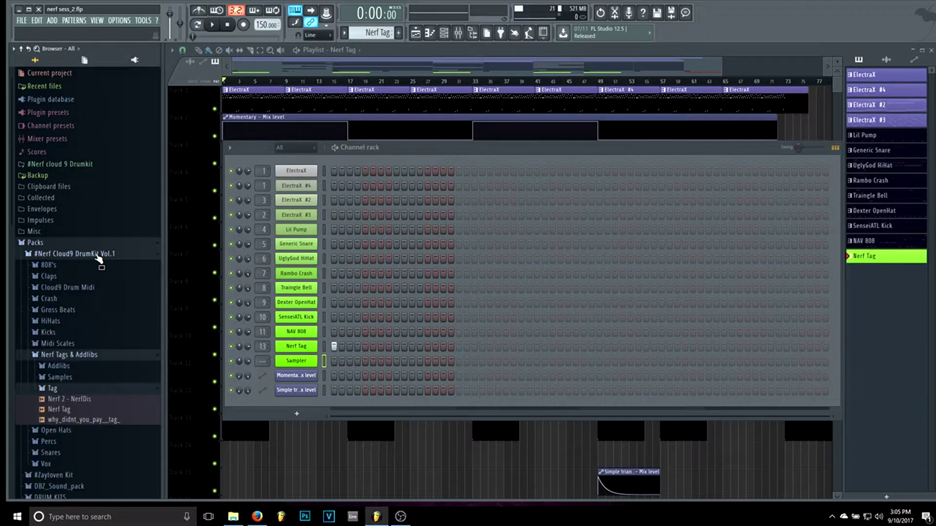
pyautogui.click(68, 390)
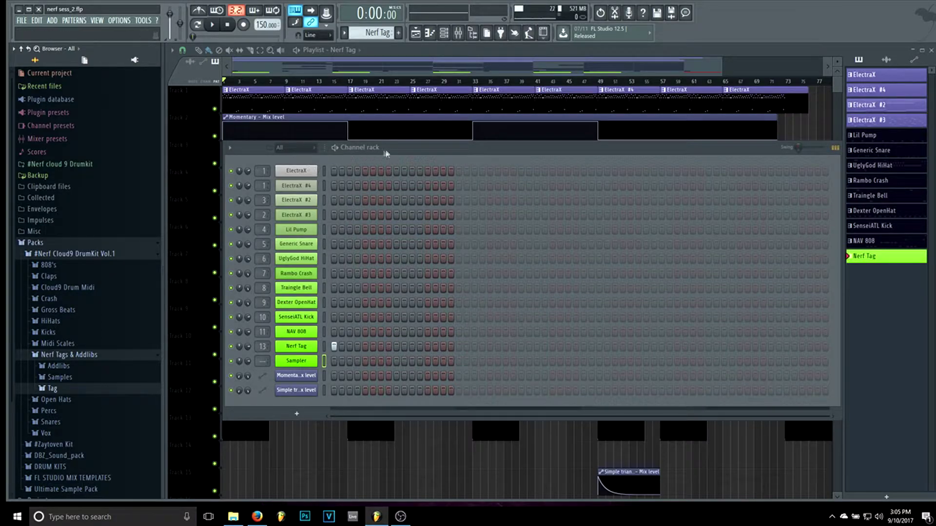
pyautogui.click(375, 70)
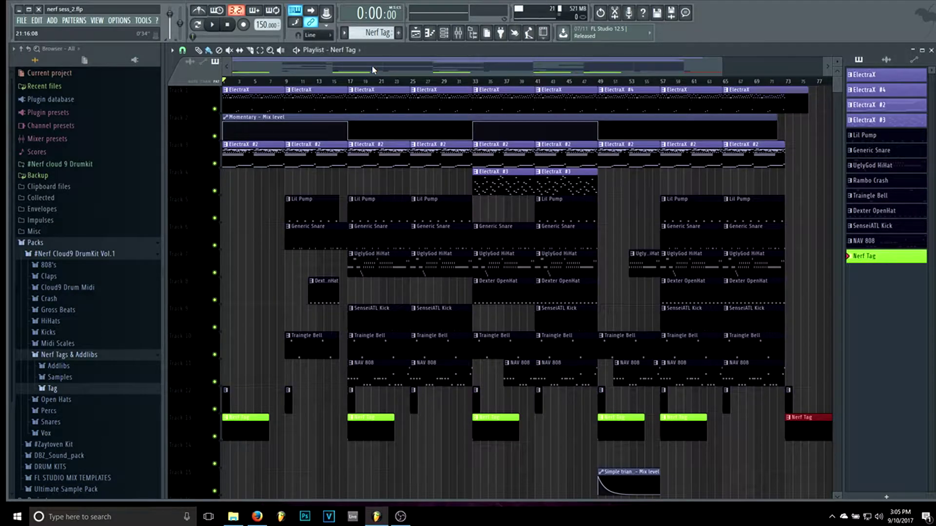
# - Open the first ElectraX channel's instrument and show its patch list for the #Fantasy Sounds XP bank
pyautogui.click(447, 35)
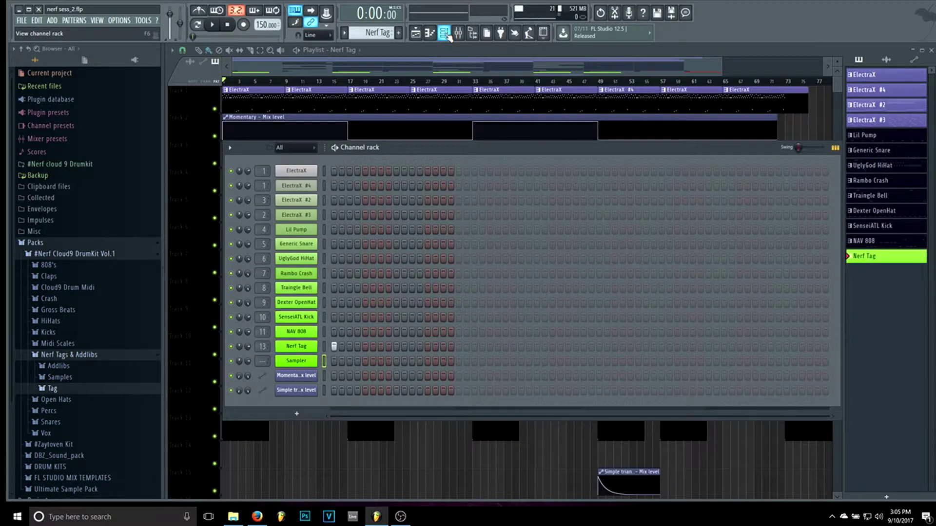
pyautogui.click(296, 170)
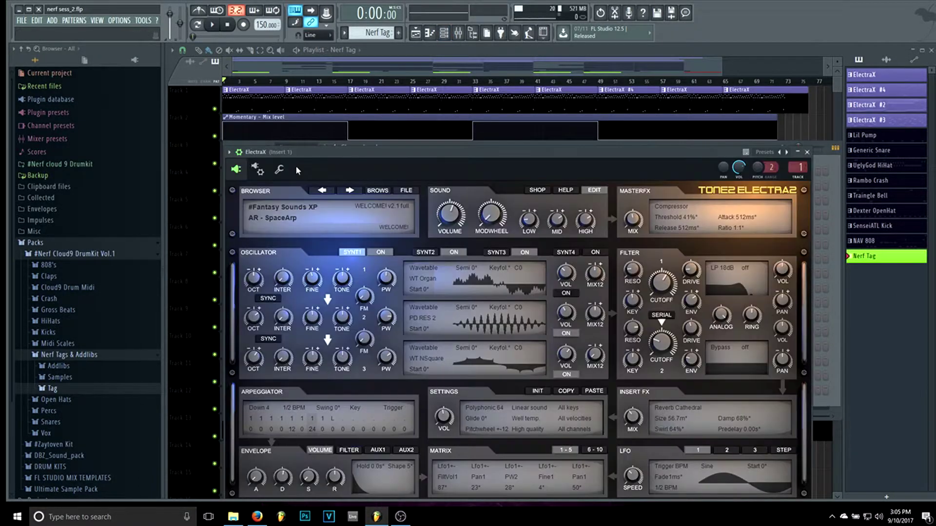
pyautogui.click(368, 193)
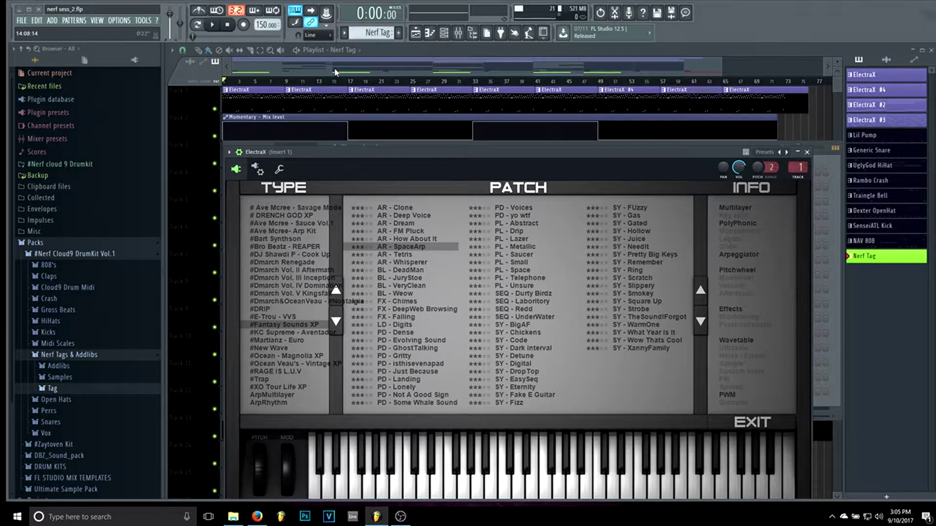
# - Open the first ElectraX clip of the playlist in the piano roll and examine its melody notes
pyautogui.moveTo(350, 120)
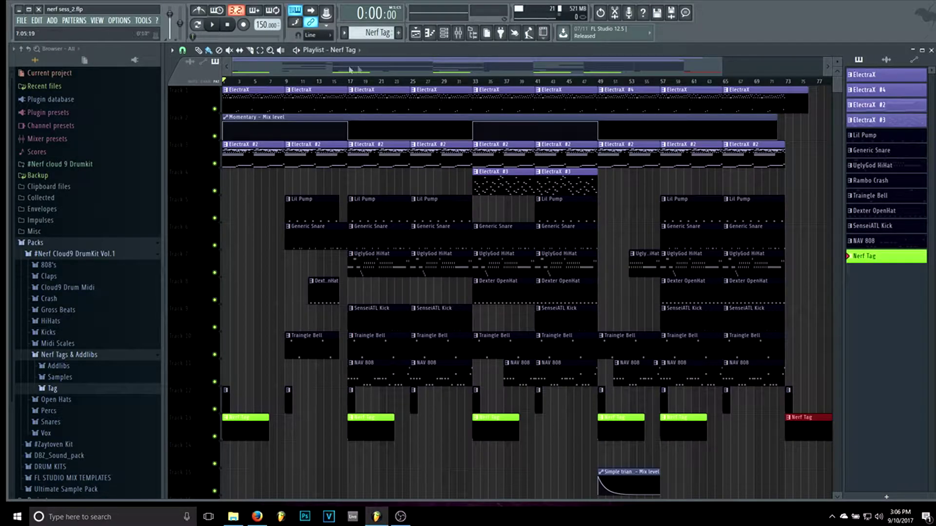
pyautogui.moveTo(722, 65); pyautogui.dragTo(539, 73)
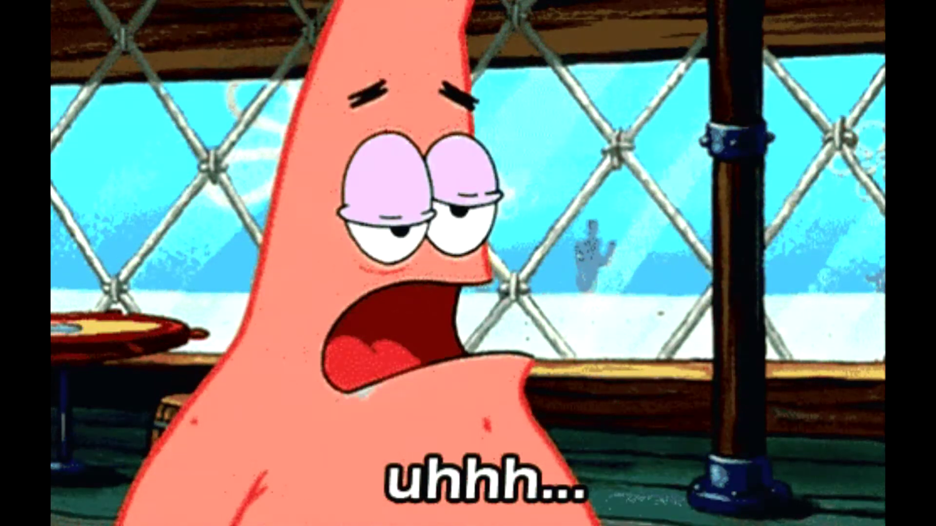
pyautogui.click(274, 93)
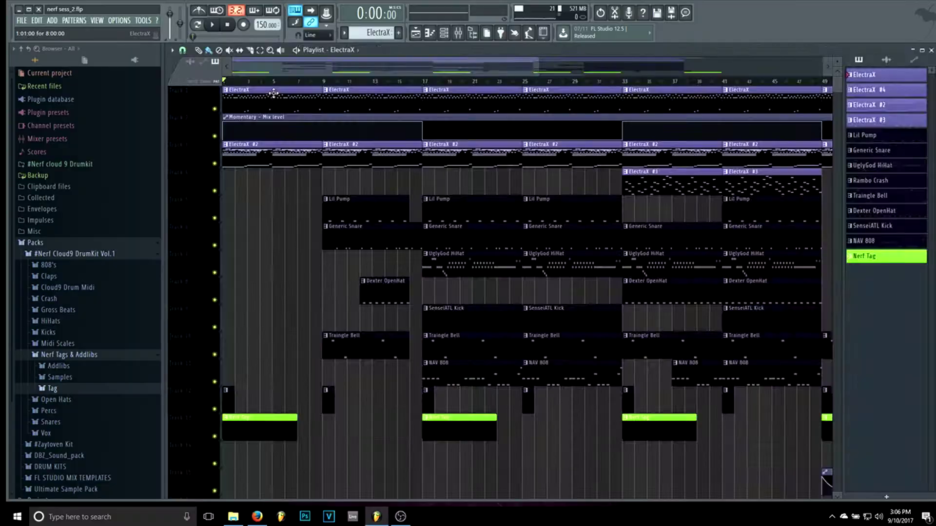
pyautogui.doubleClick(274, 93)
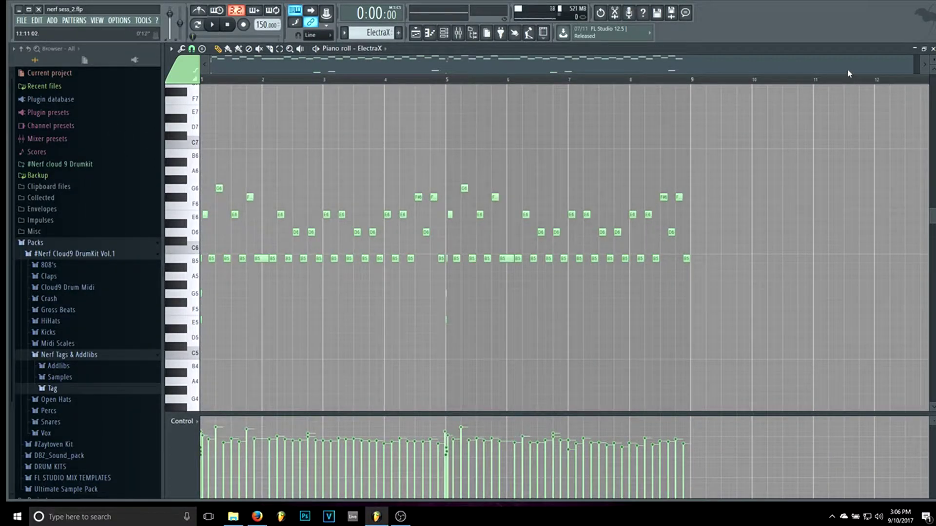
pyautogui.moveTo(914, 66); pyautogui.dragTo(637, 76)
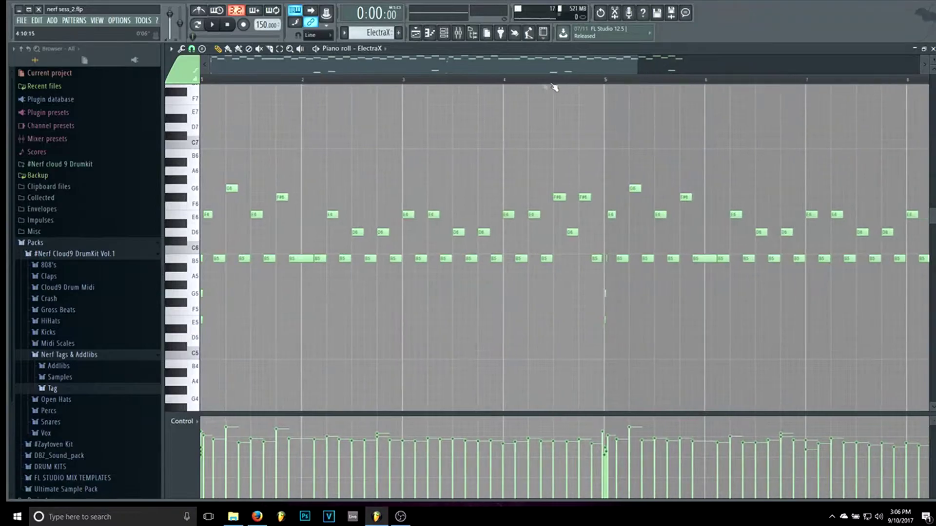
pyautogui.scroll(-2, 236, 283)
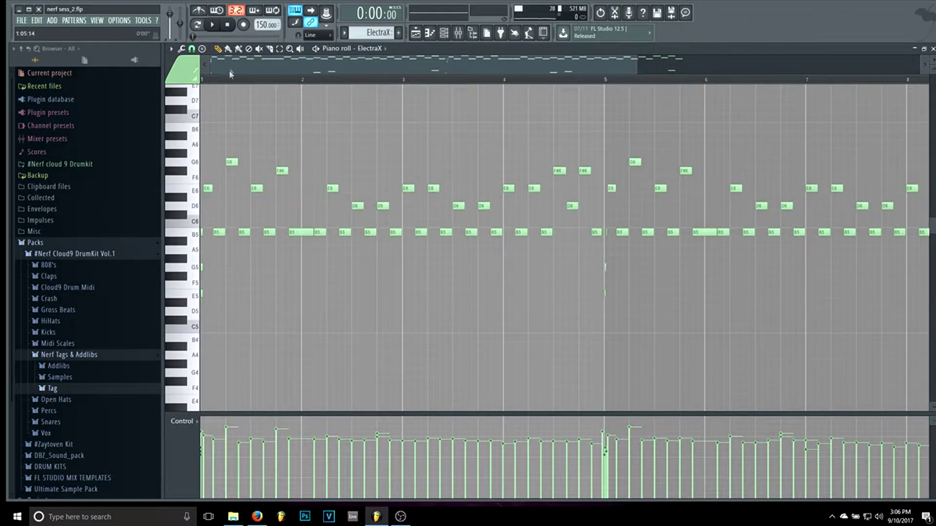
# - Check the ElectraX #4 channel's instrument from the channel rack and return to the playlist
pyautogui.click(444, 32)
pyautogui.click(307, 186)
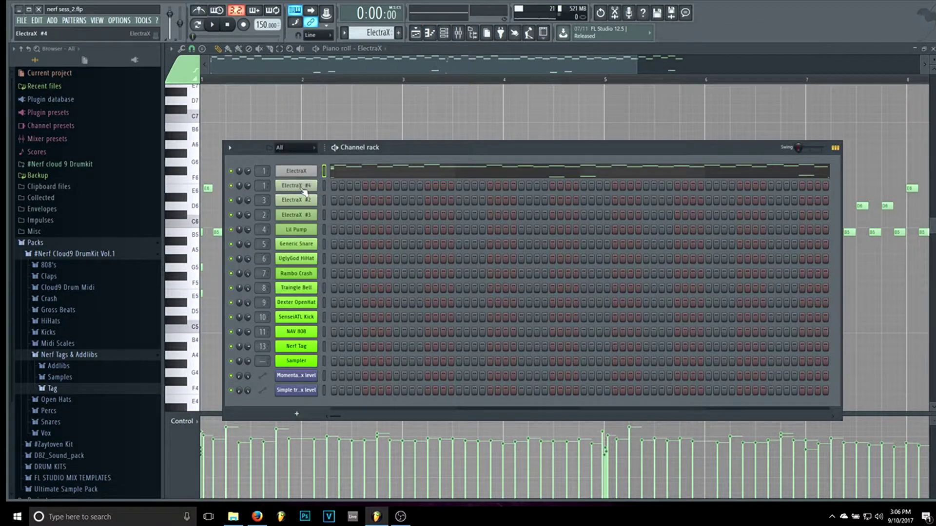
pyautogui.click(443, 32)
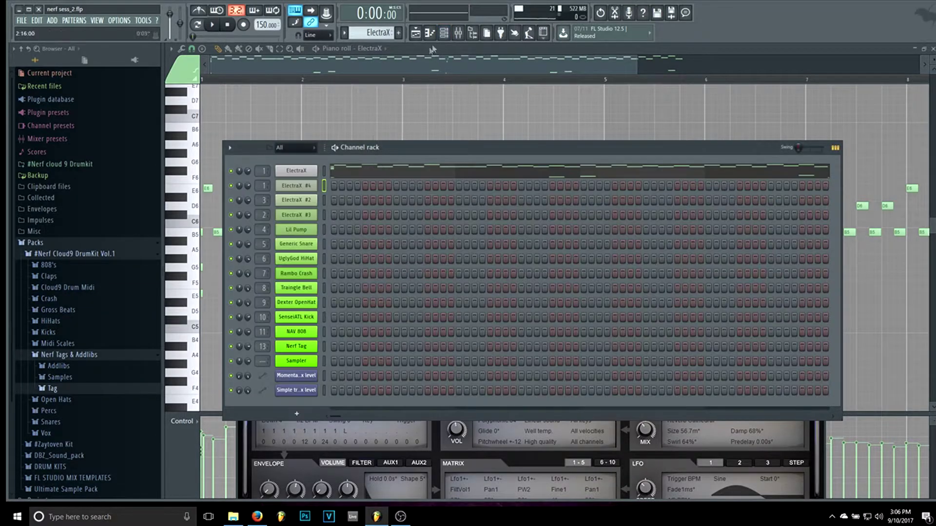
pyautogui.click(415, 32)
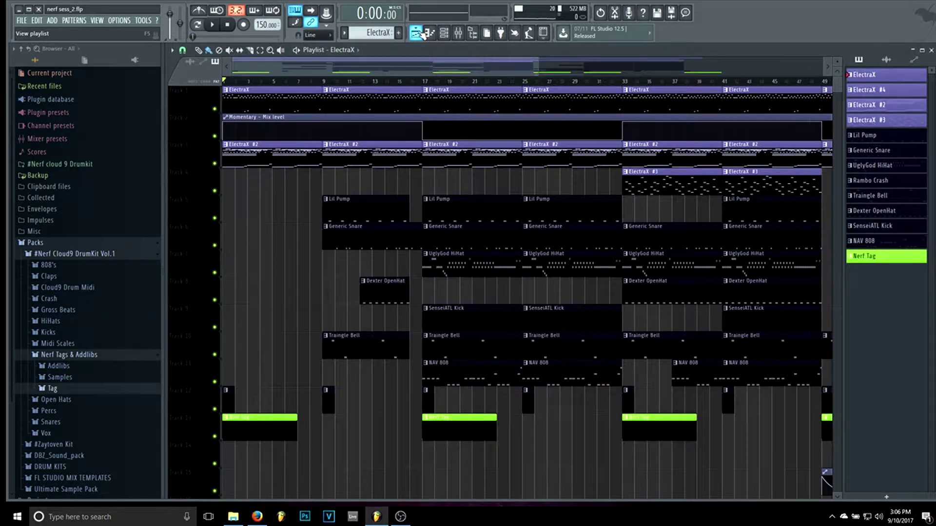
# - Open the first ElectraX #2 clip in the piano roll and examine its notes from bar 1
pyautogui.doubleClick(286, 154)
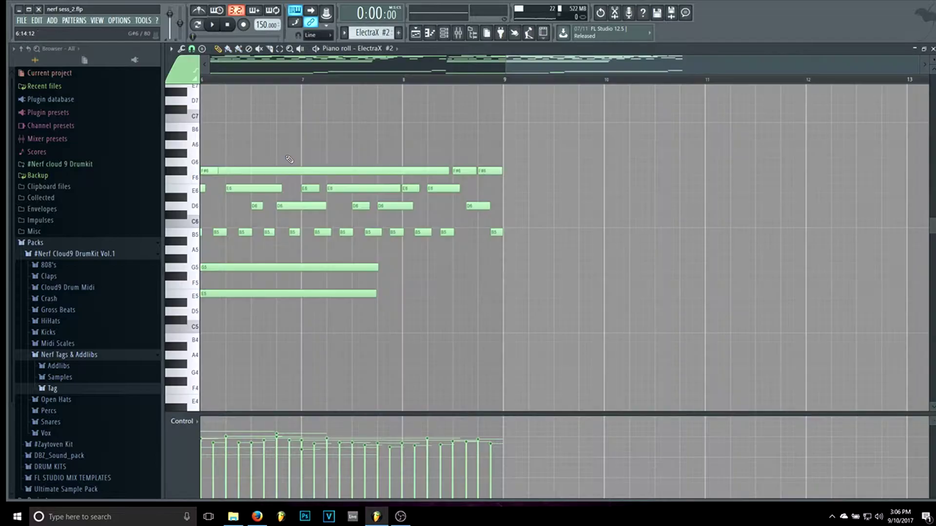
pyautogui.moveTo(507, 69); pyautogui.dragTo(174, 119)
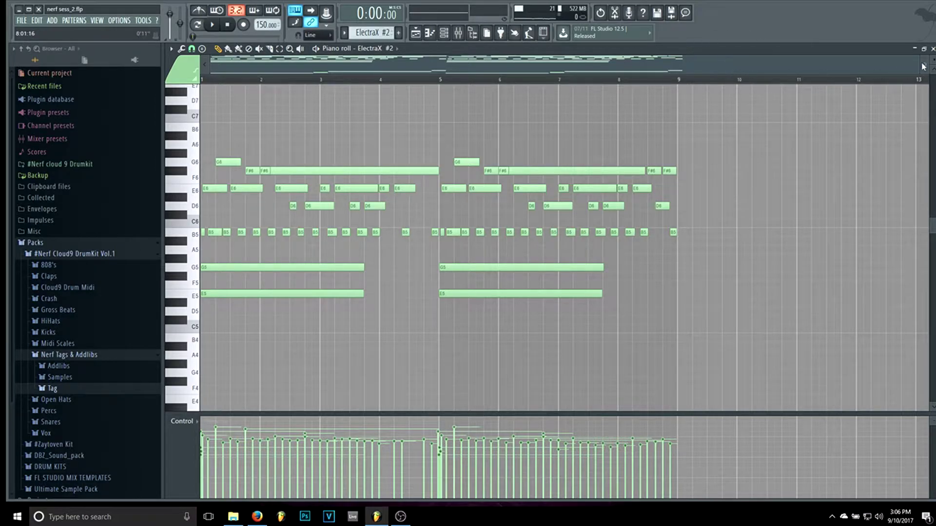
pyautogui.moveTo(915, 68); pyautogui.dragTo(526, 83)
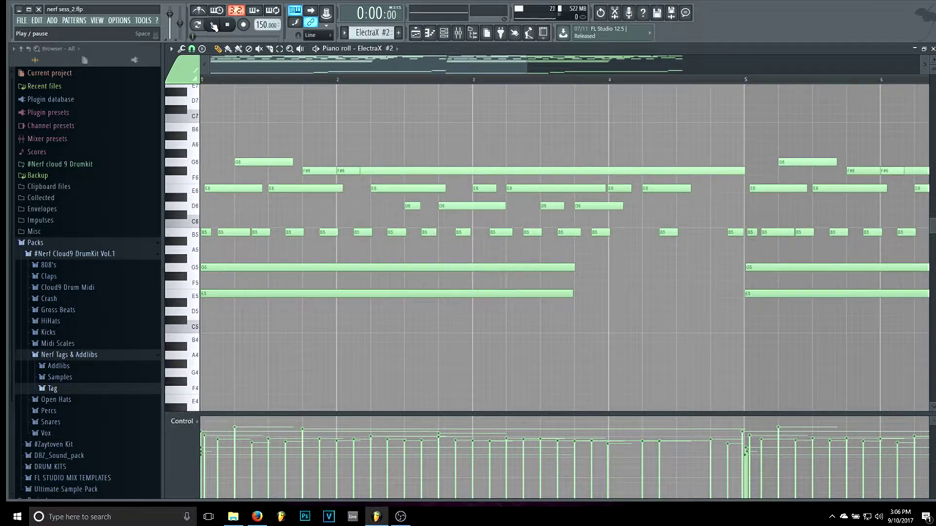
# - View the ElectraX #2 channel's instrument patch and return to its notes in the piano roll
pyautogui.click(444, 33)
pyautogui.click(291, 201)
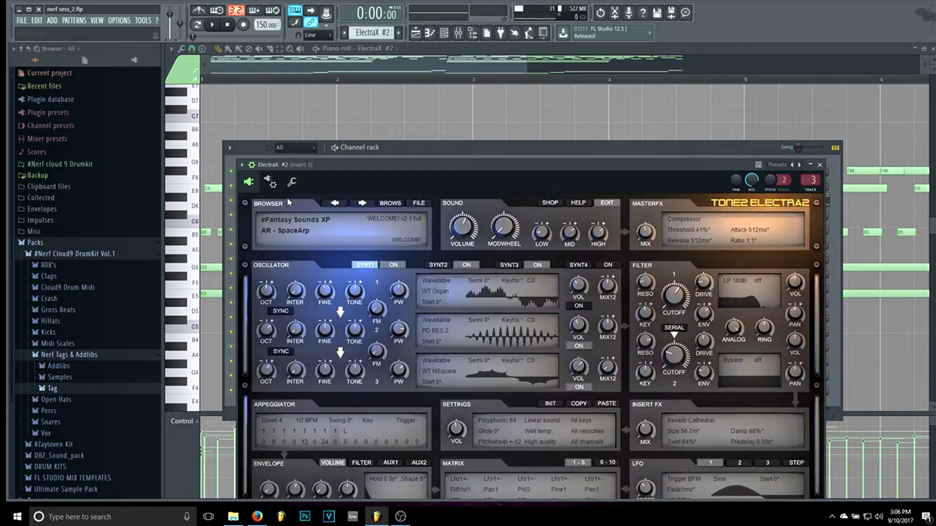
pyautogui.click(449, 147)
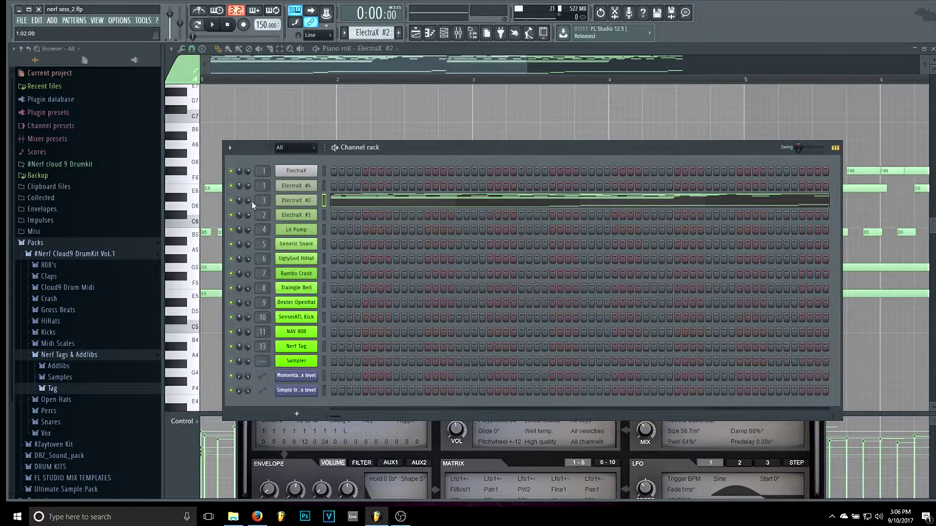
pyautogui.click(228, 48)
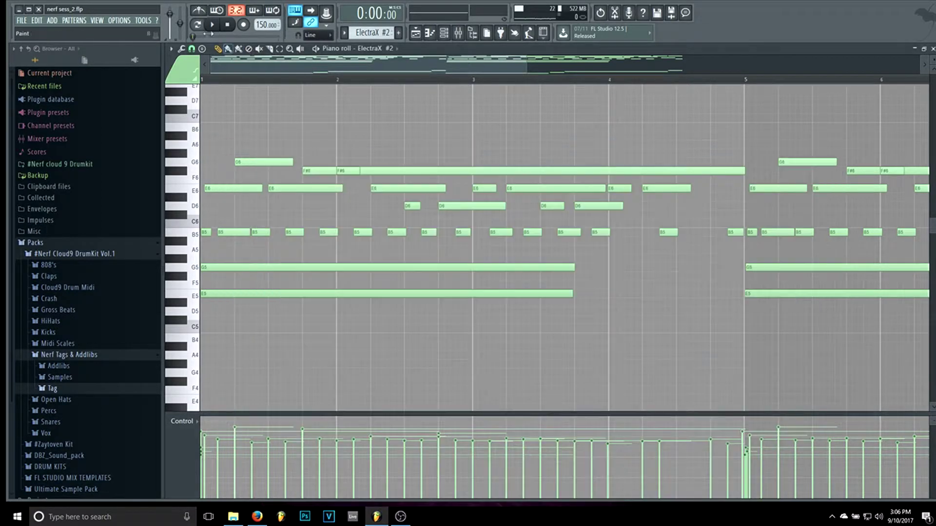
# - Solo the ElectraX #2 channel, play its melody with the piano roll open, and stop playback
pyautogui.click(443, 32)
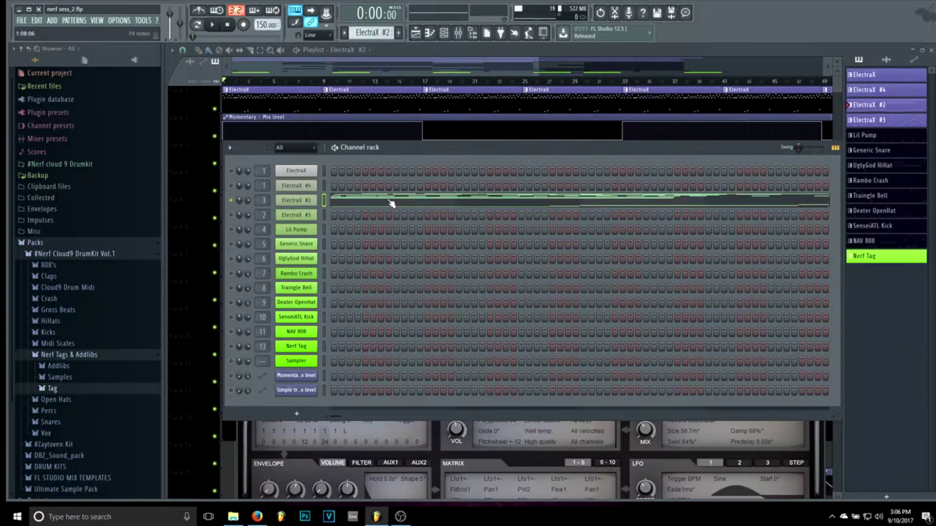
pyautogui.click(391, 203)
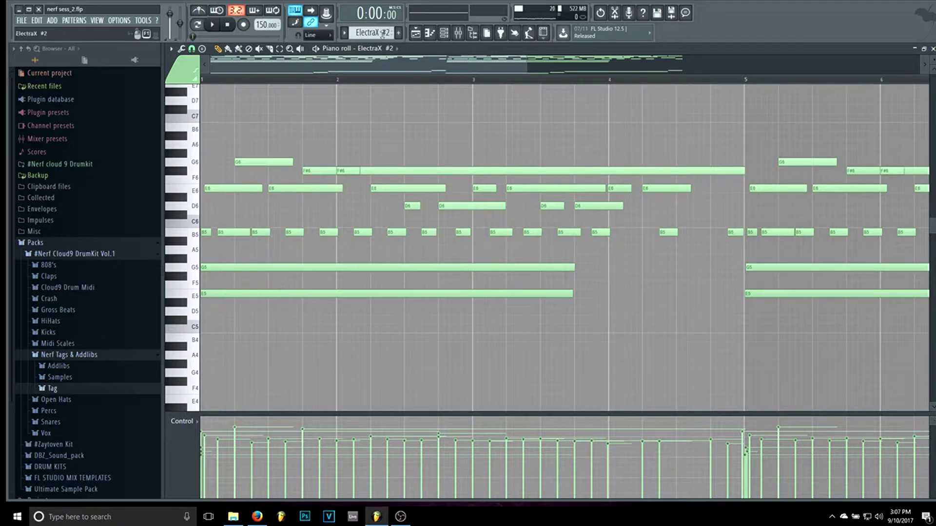
pyautogui.click(213, 26)
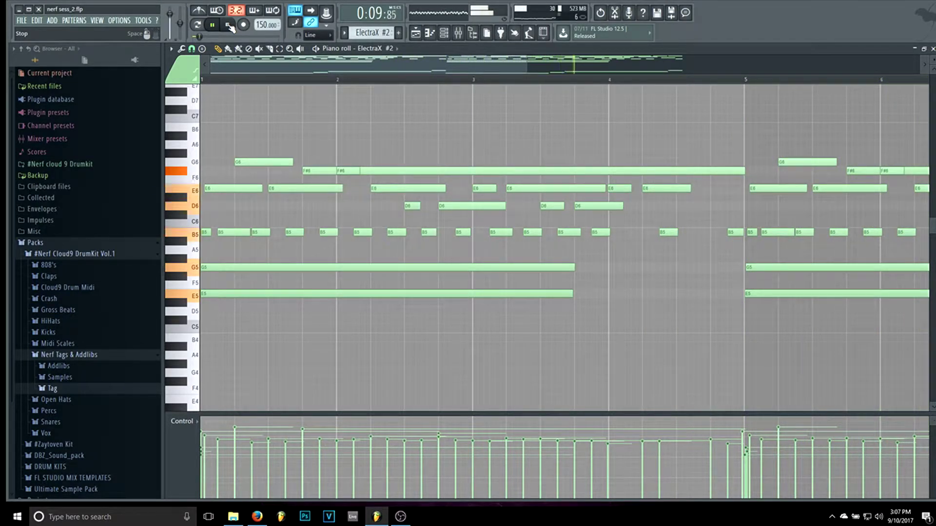
pyautogui.click(227, 25)
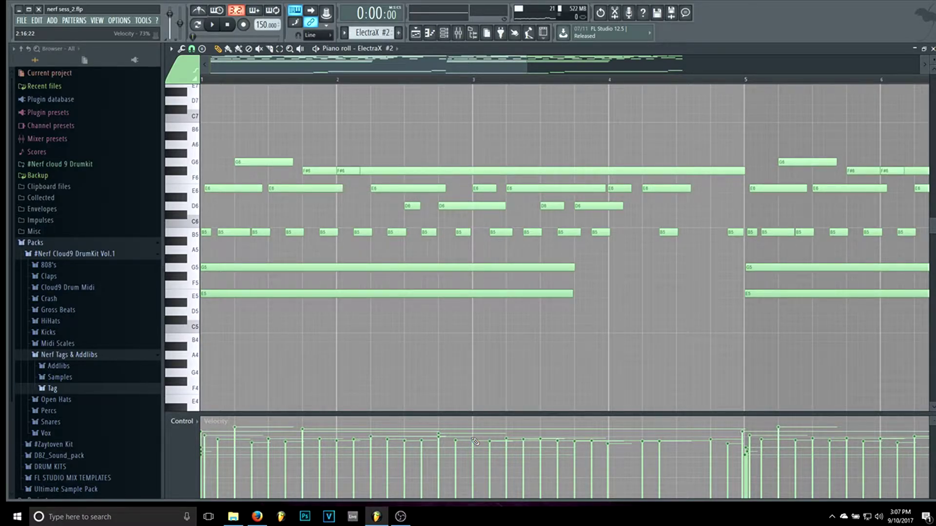
# - Switch to the ElectraX #4 pattern and check the patch loaded in its instrument
pyautogui.click(443, 36)
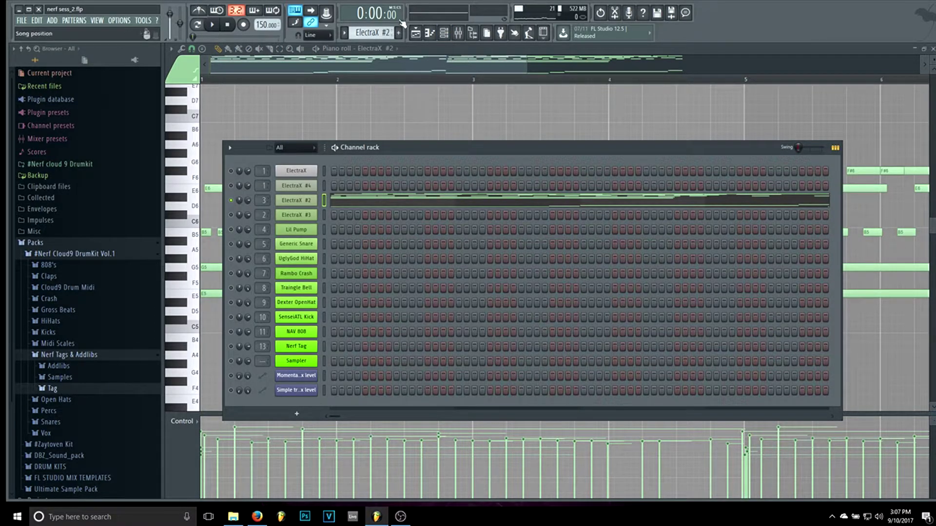
pyautogui.click(443, 35)
pyautogui.click(443, 35)
pyautogui.scroll(-2, 378, 32)
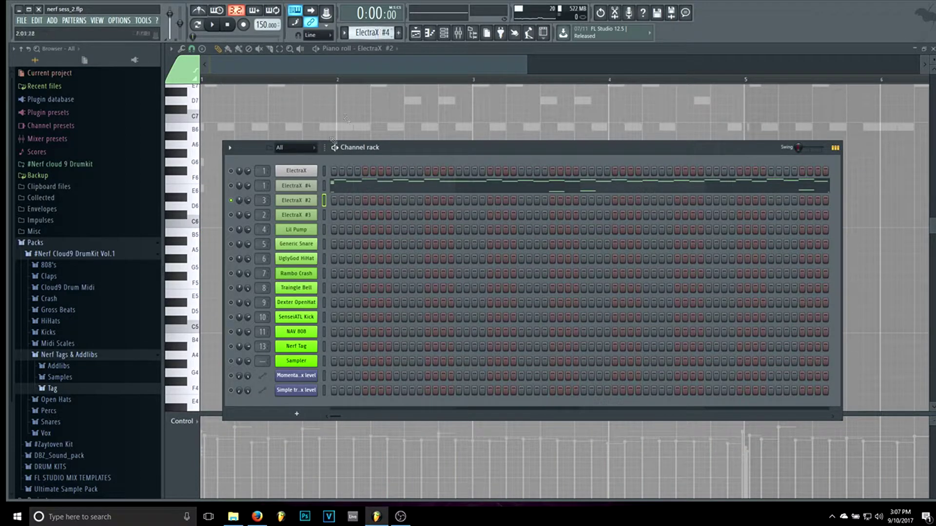
pyautogui.click(296, 186)
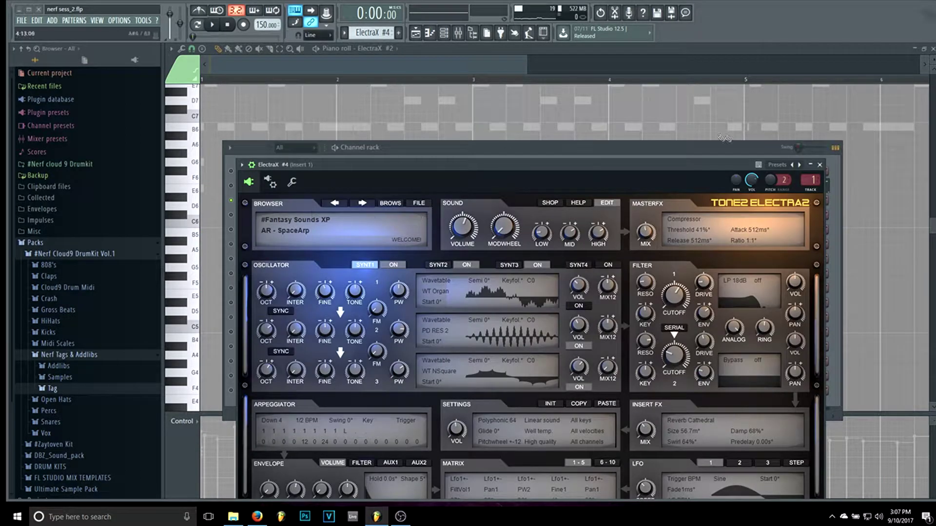
pyautogui.press('Escape')
# - Open the ElectraX #4 notes in the piano roll and examine the melody in the seventh octave
pyautogui.click(368, 188)
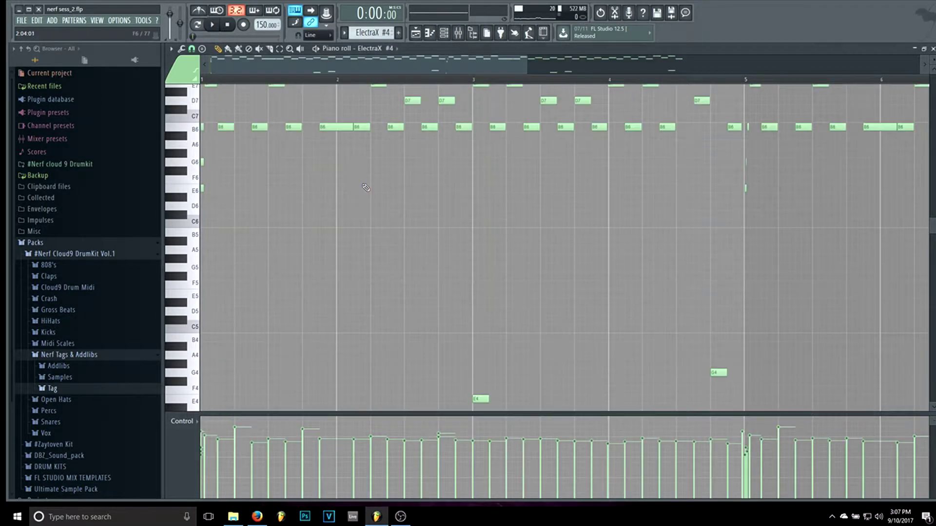
pyautogui.scroll(3, 270, 171)
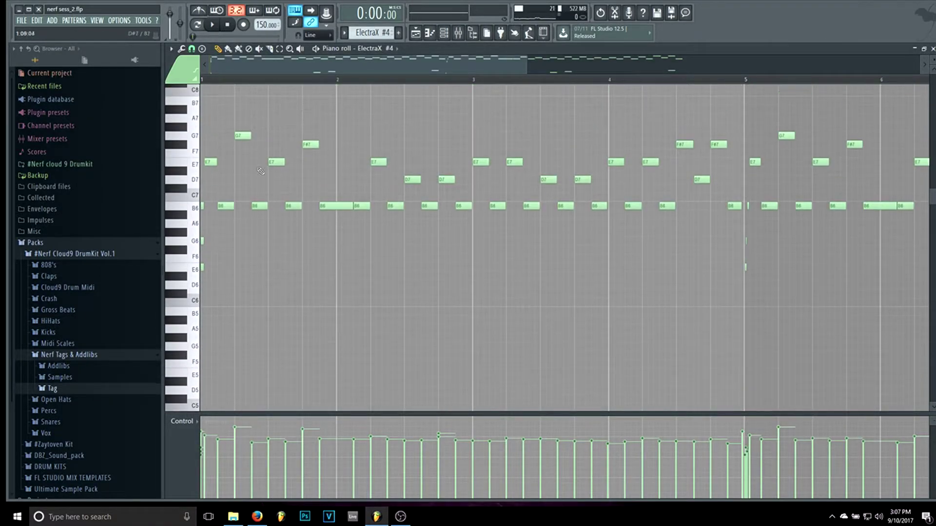
pyautogui.scroll(2, 468, 174)
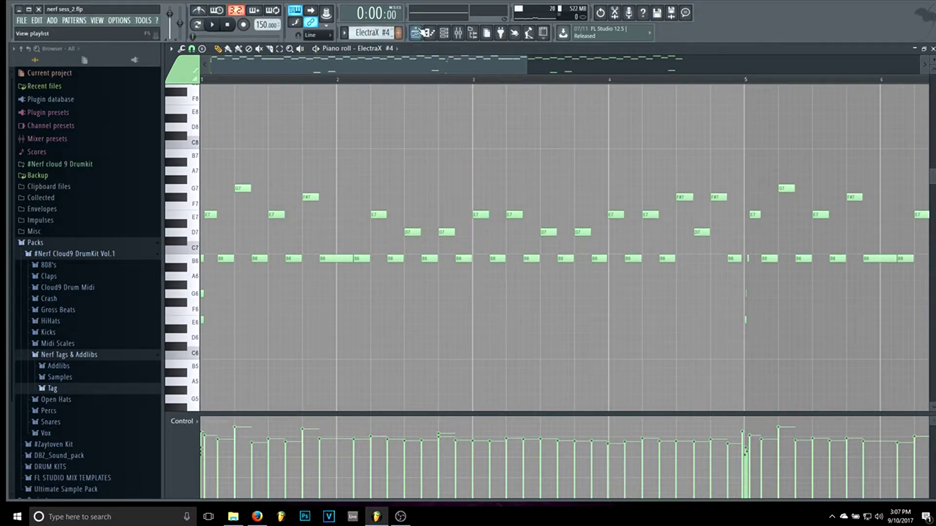
# - Solo the ElectraX #4 channel, play its pattern in pattern mode, and check its effects on mixer Insert 1
pyautogui.click(443, 33)
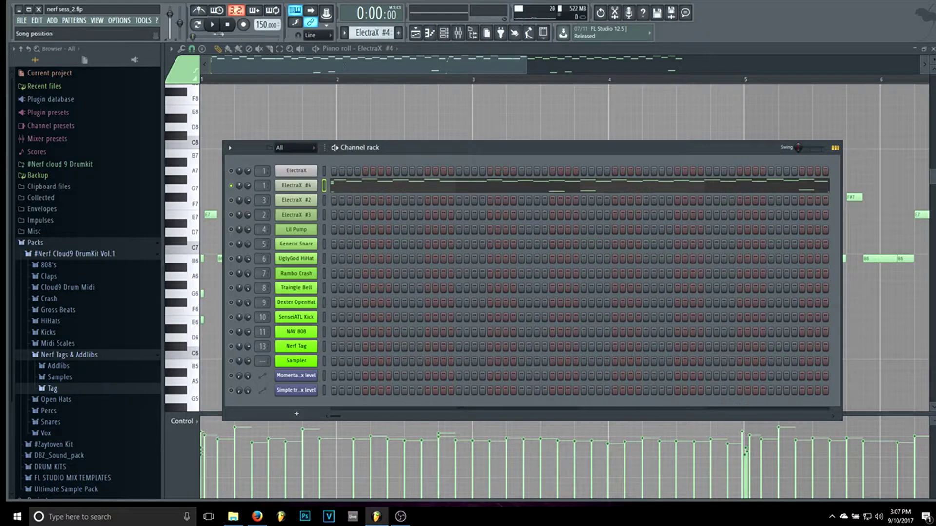
pyautogui.click(213, 24)
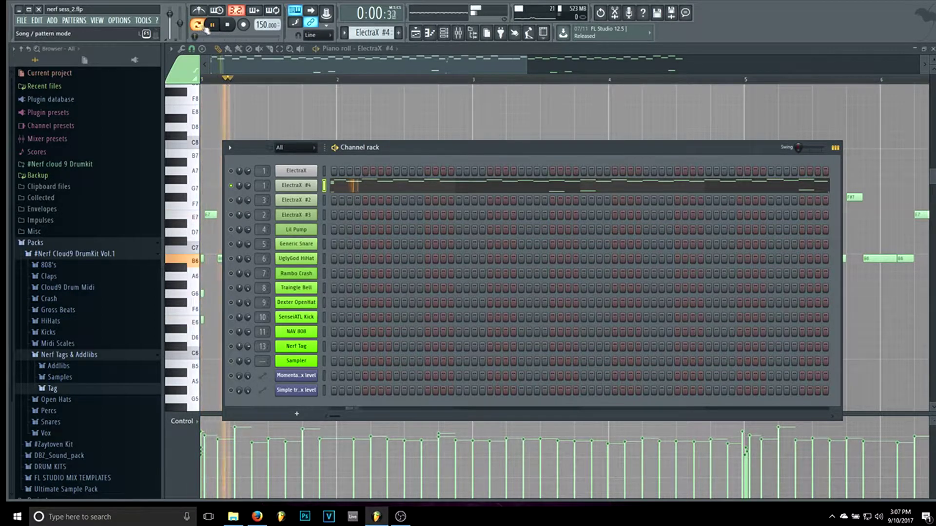
pyautogui.click(458, 37)
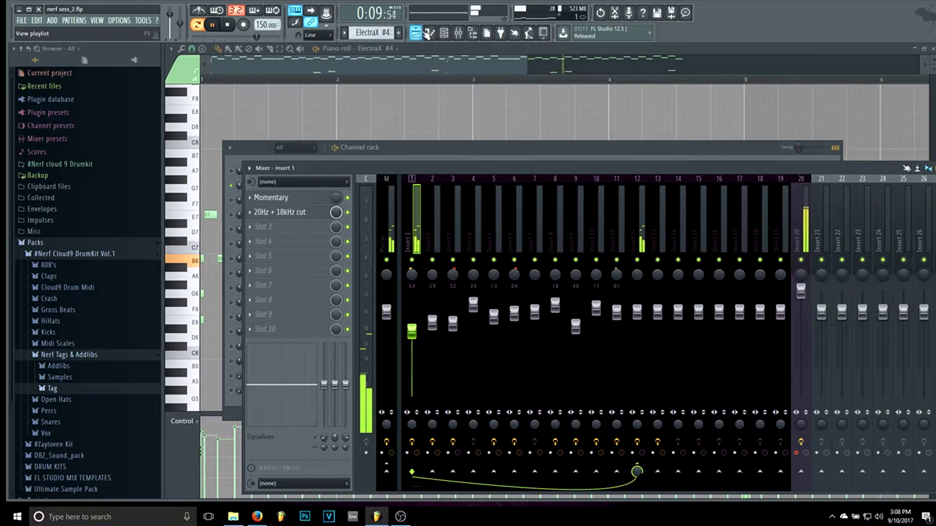
pyautogui.press('F6')
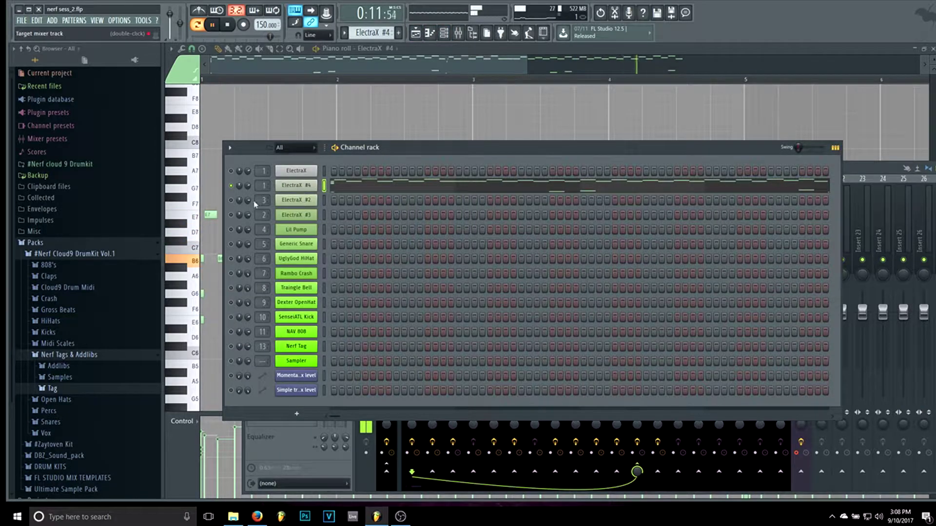
# - Unmute the ElectraX #3 channel, switch to the playlist, and cue the song at bar 17 with playback stopped
pyautogui.click(231, 214)
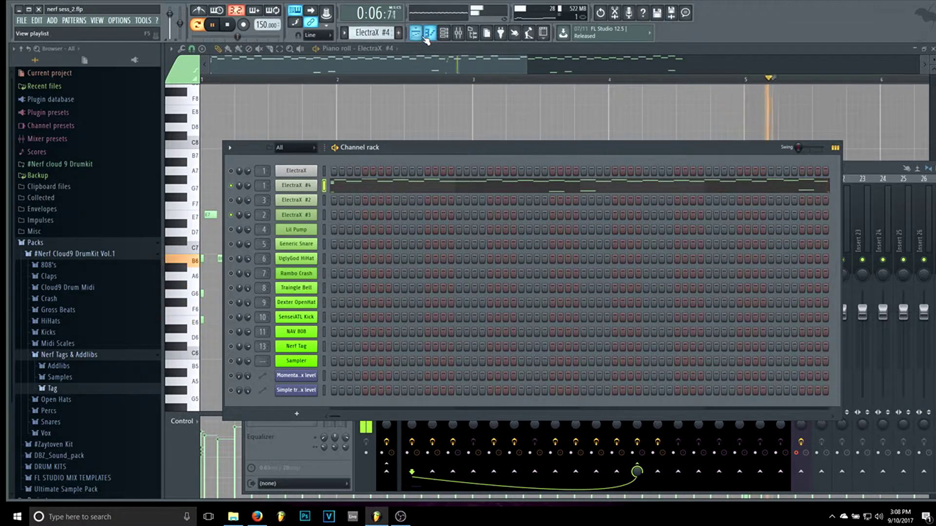
pyautogui.press('F5')
pyautogui.click(422, 83)
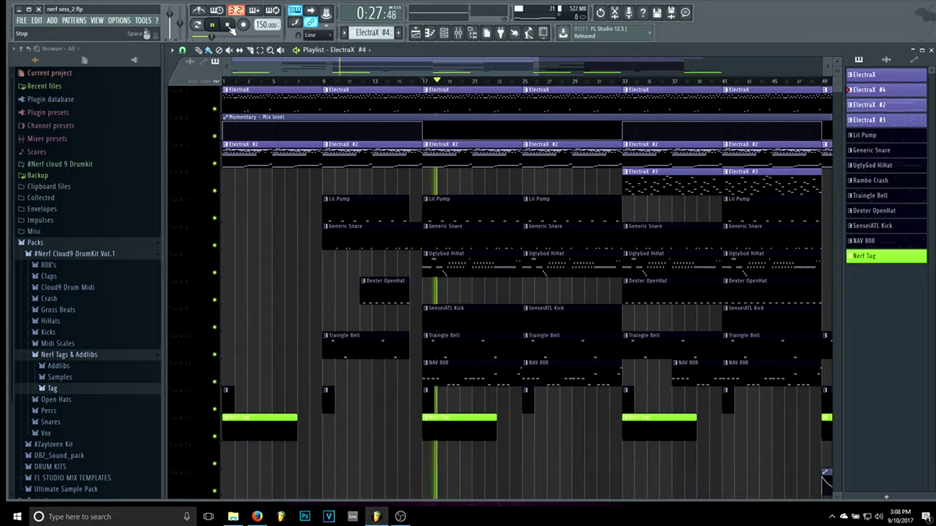
pyautogui.click(210, 25)
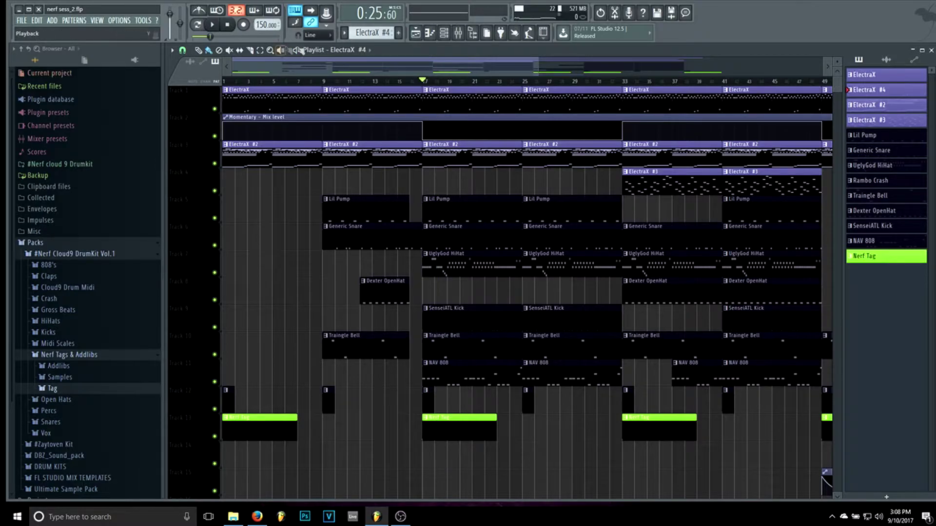
# - Solo the ElectraX track in the playlist, unmute the ElectraX #2 track, and play both together from bar 17
pyautogui.click(458, 32)
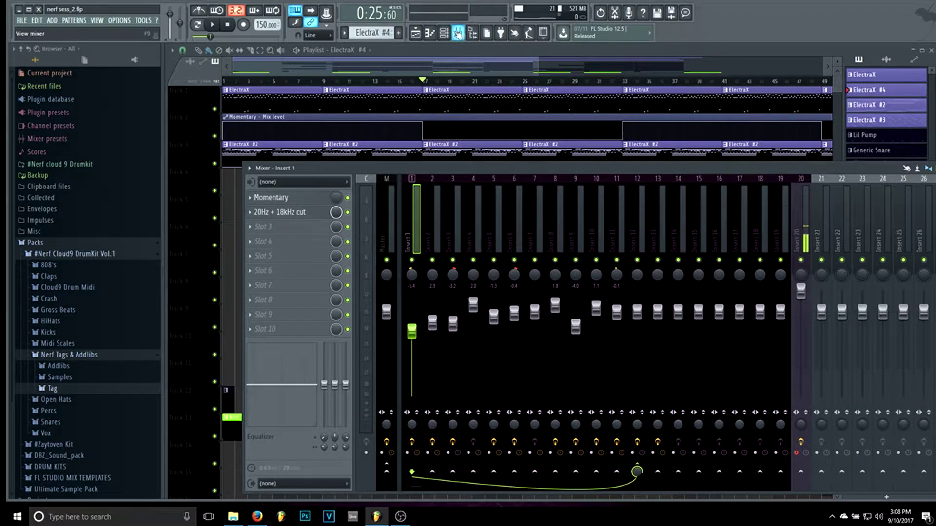
pyautogui.click(458, 33)
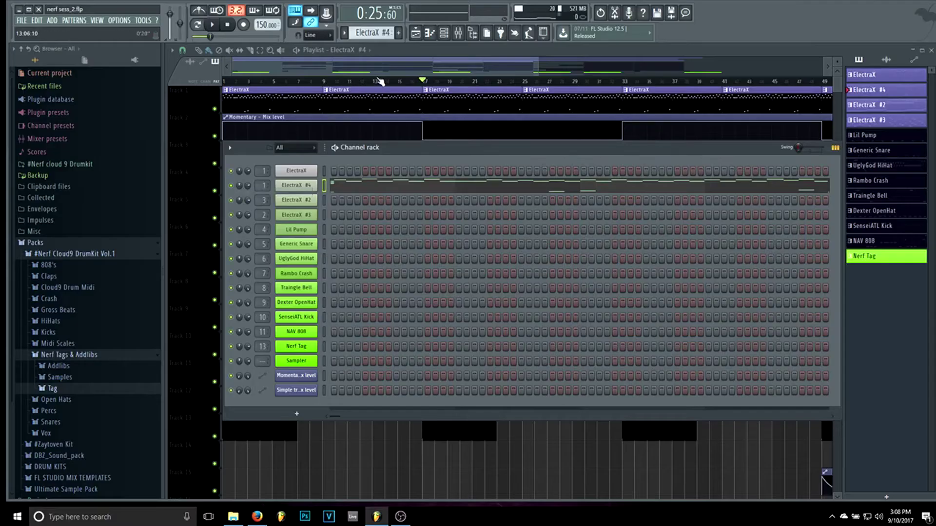
pyautogui.press('F6')
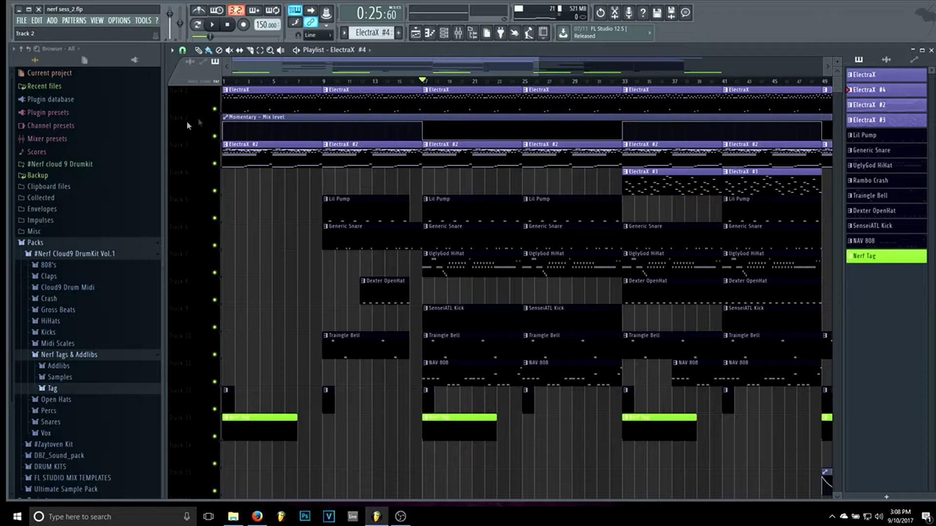
pyautogui.rightClick(215, 110)
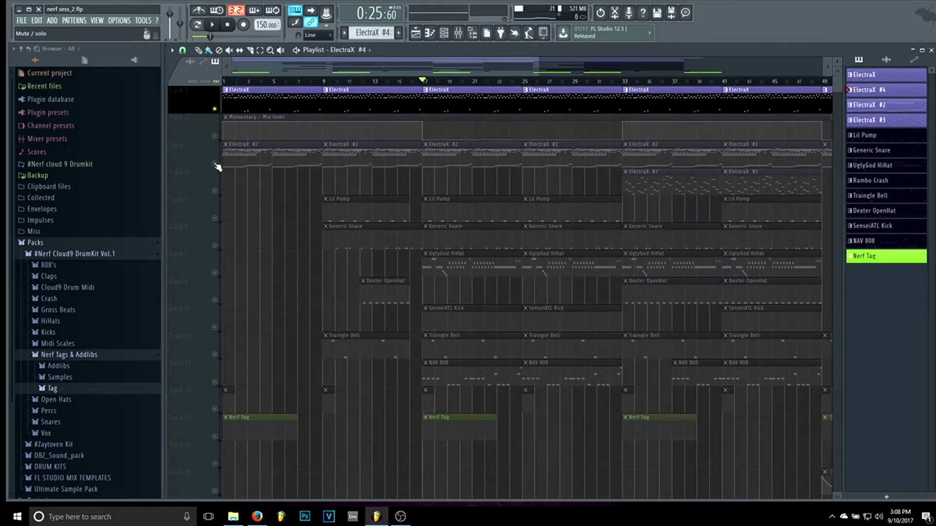
pyautogui.click(215, 164)
pyautogui.press('space')
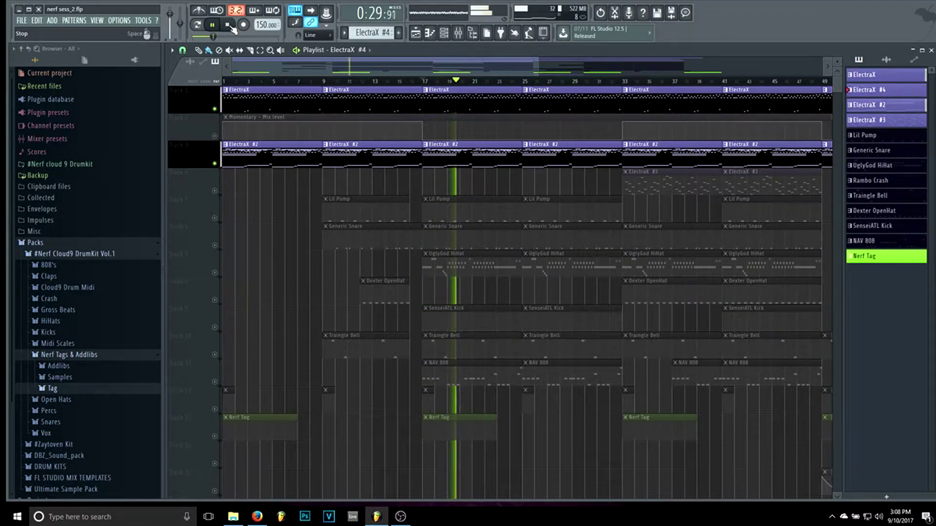
pyautogui.click(231, 27)
pyautogui.click(230, 26)
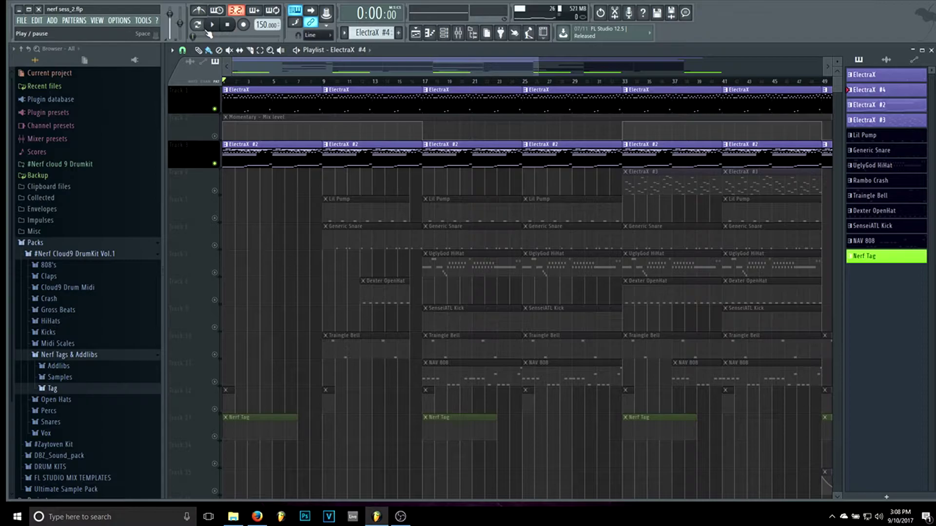
# - Switch to the ElectraX #3 pattern and open its notes in the piano roll
pyautogui.click(443, 32)
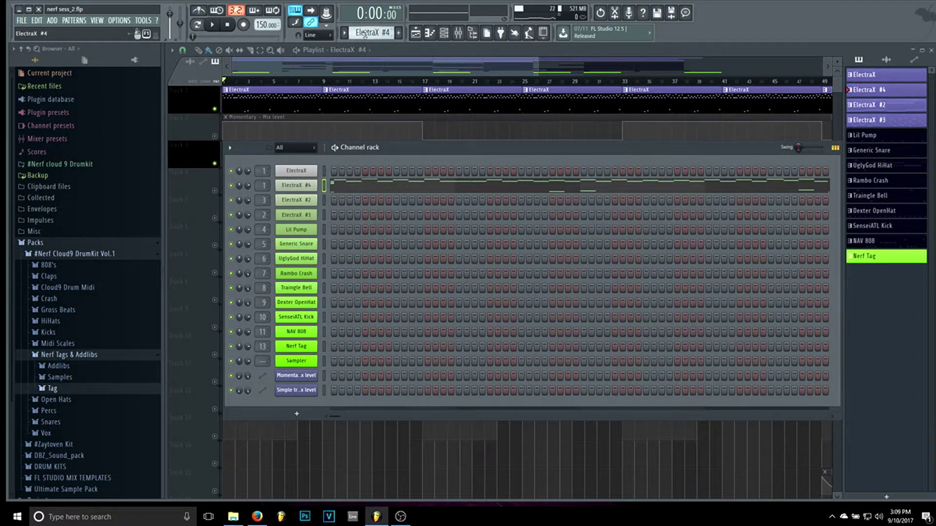
pyautogui.scroll(-2, 364, 34)
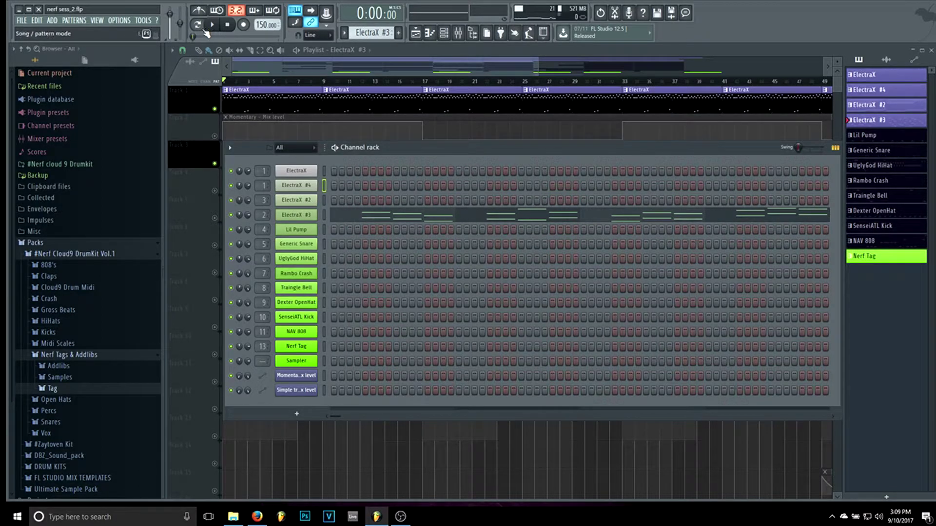
pyautogui.click(398, 223)
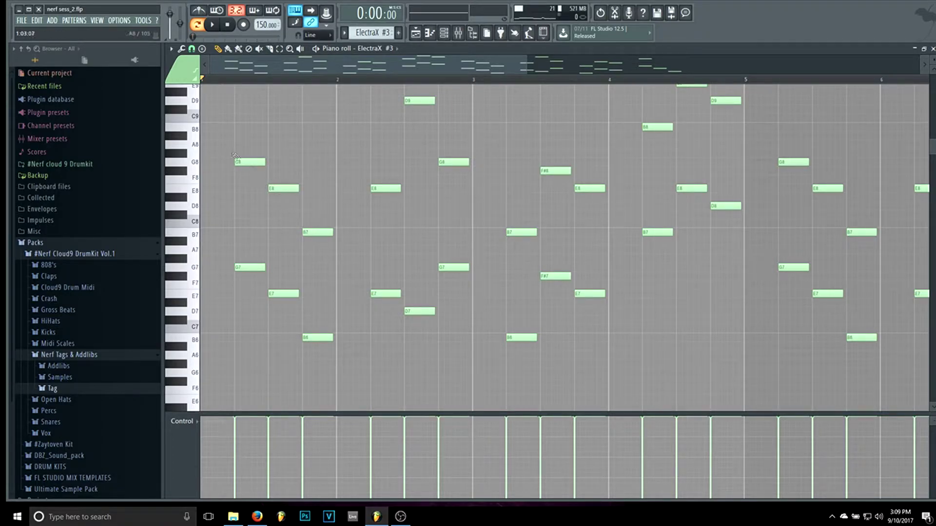
# - Lower the first G7 note of the ElectraX #3 melody to E7
pyautogui.scroll(-5, 360, 288)
pyautogui.scroll(6, 341, 273)
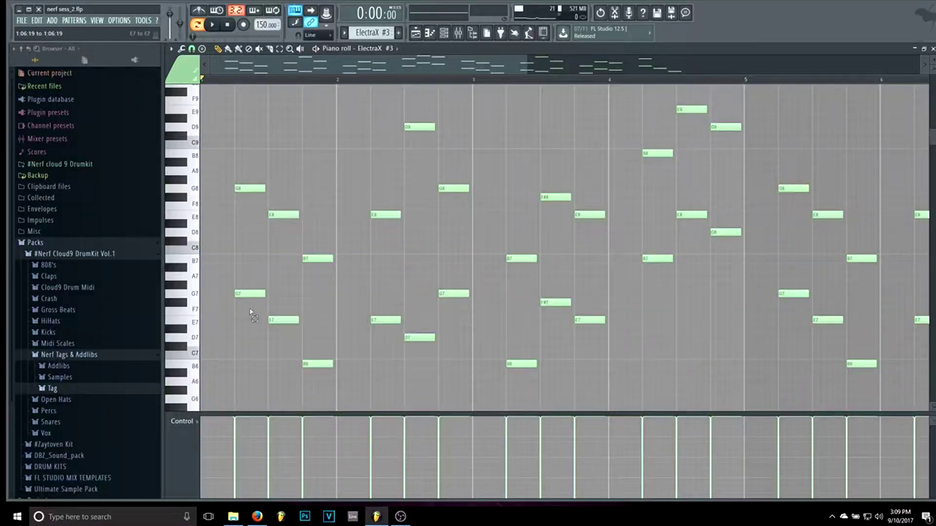
pyautogui.click(248, 293)
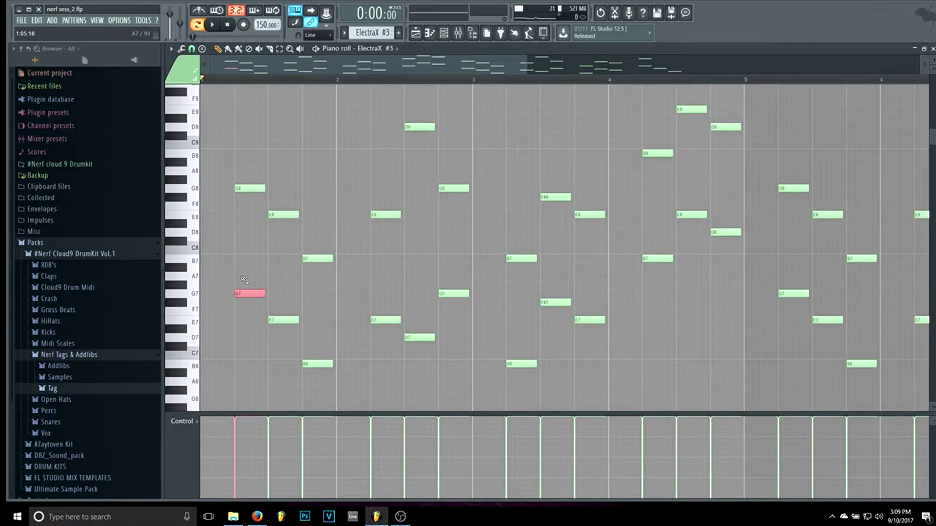
pyautogui.moveTo(245, 293); pyautogui.dragTo(245, 320)
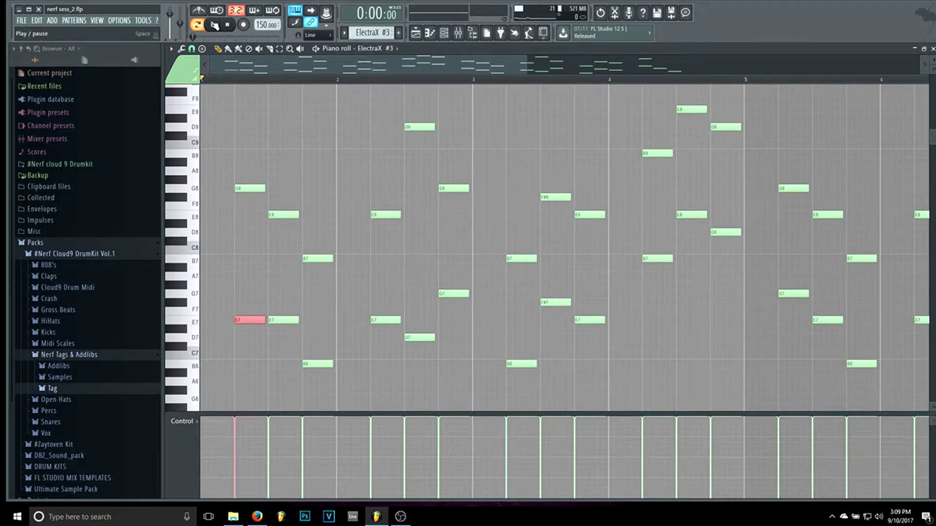
# - Check the 20Hz + 18kHz cut EQ and the #TM88 Nightmare v2 Gross Beat effect on mixer Insert 2
pyautogui.click(458, 32)
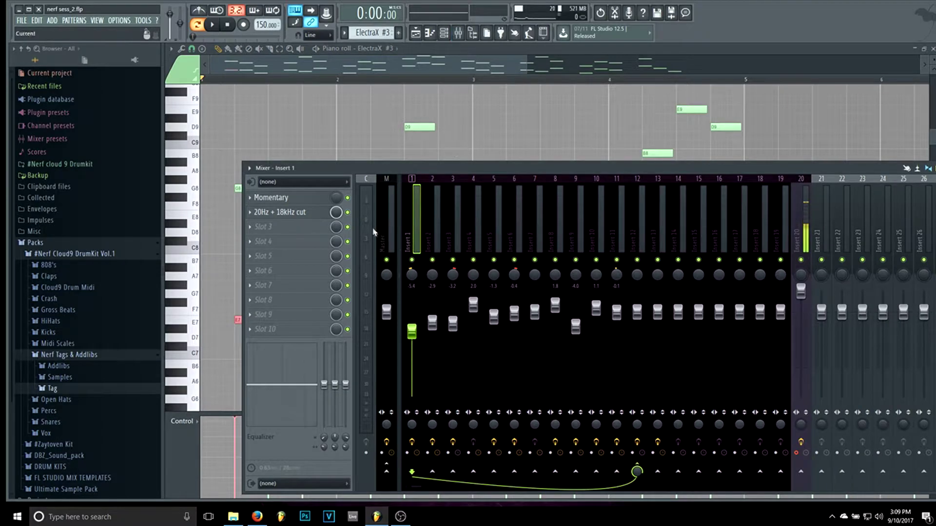
pyautogui.click(436, 239)
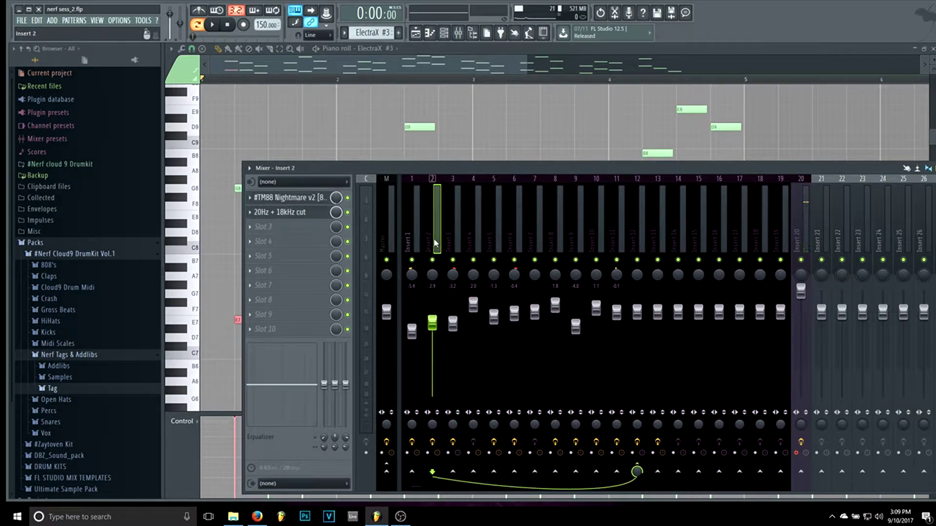
pyautogui.click(315, 199)
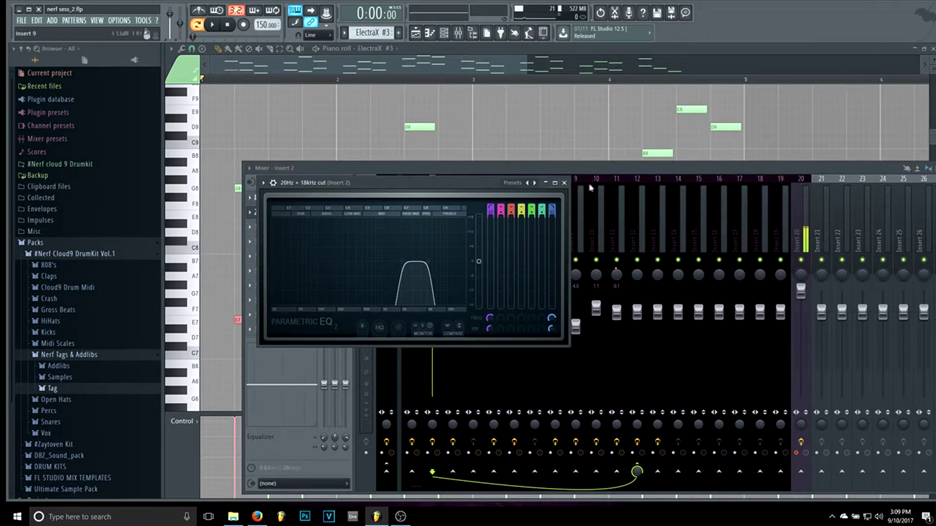
pyautogui.click(564, 183)
pyautogui.click(286, 204)
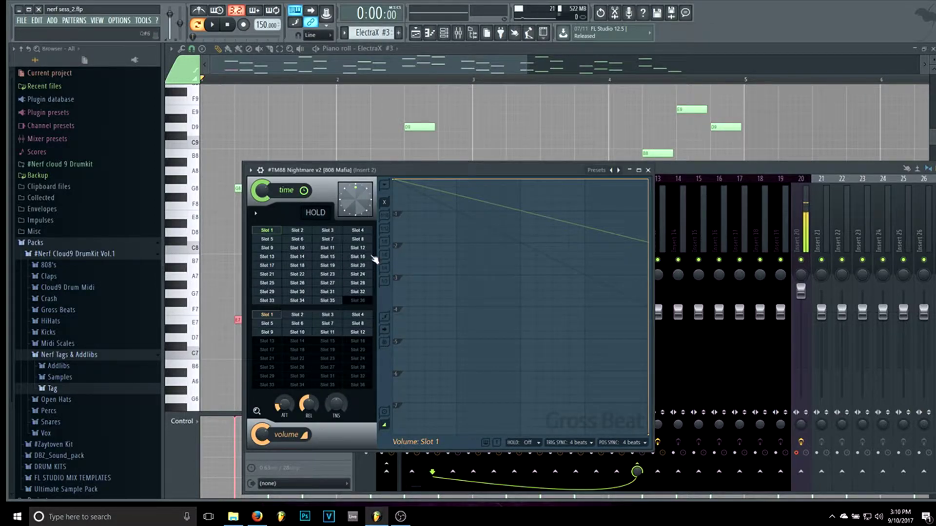
pyautogui.click(649, 170)
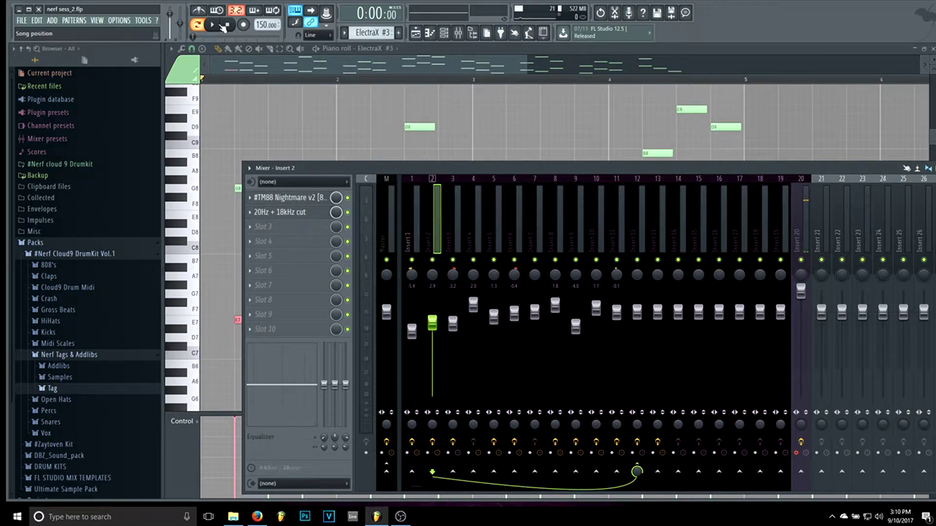
# - Play the ElectraX #3 pattern with its piano roll in view, clear the note selection, and stop playback
pyautogui.click(213, 24)
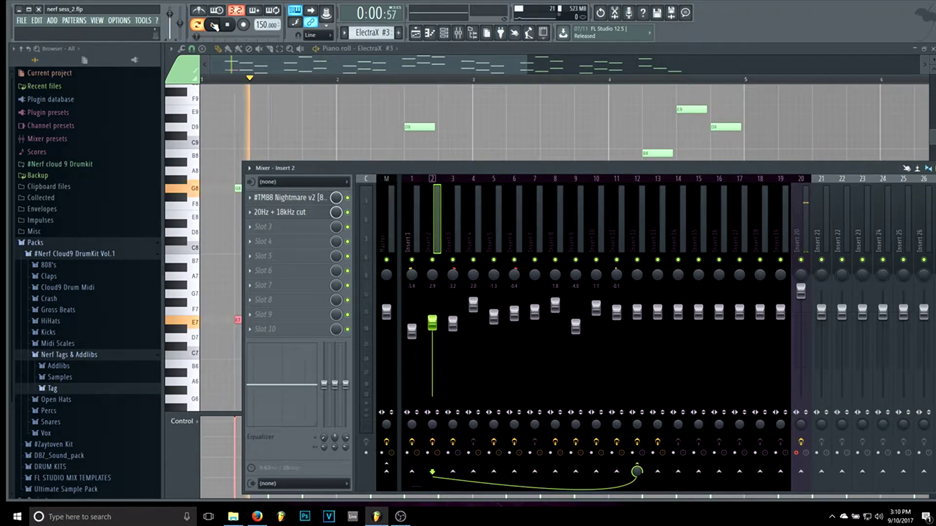
pyautogui.click(311, 65)
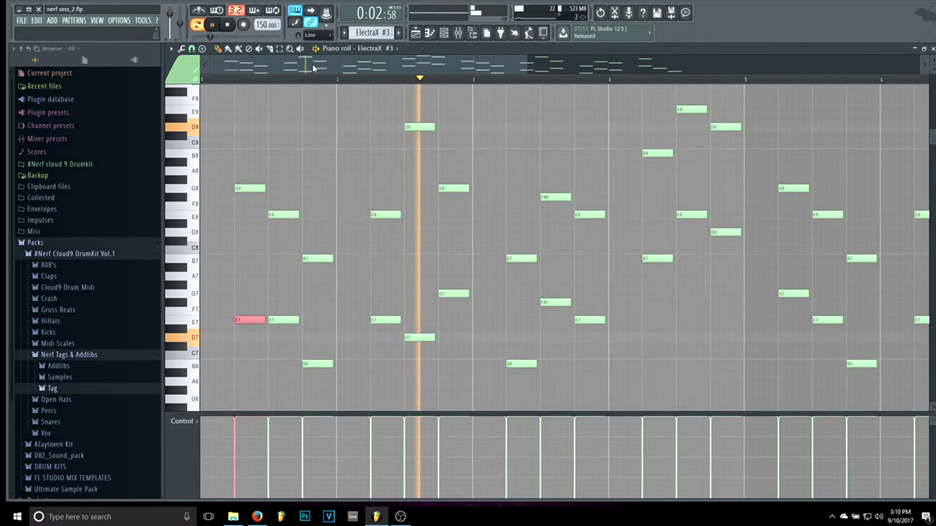
pyautogui.keyDown('ctrl'); pyautogui.click(386, 272); pyautogui.keyUp('ctrl')
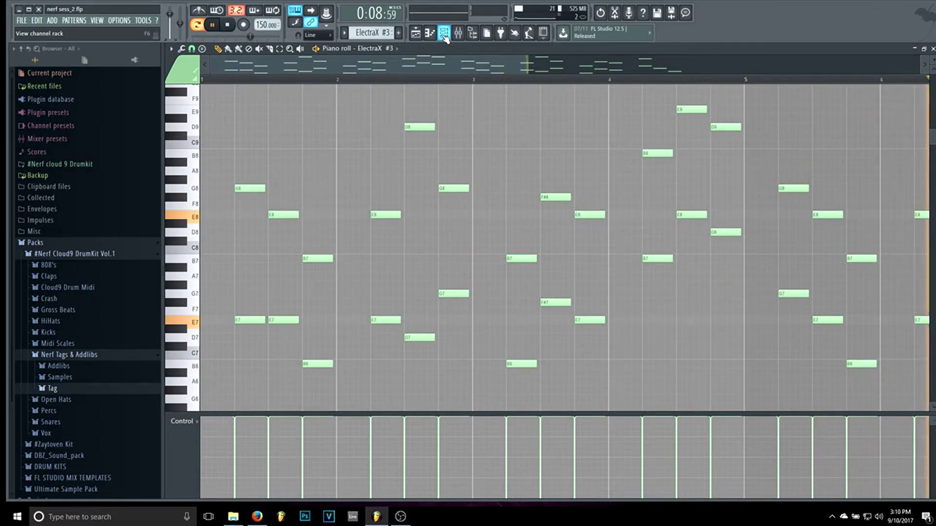
pyautogui.press('space')
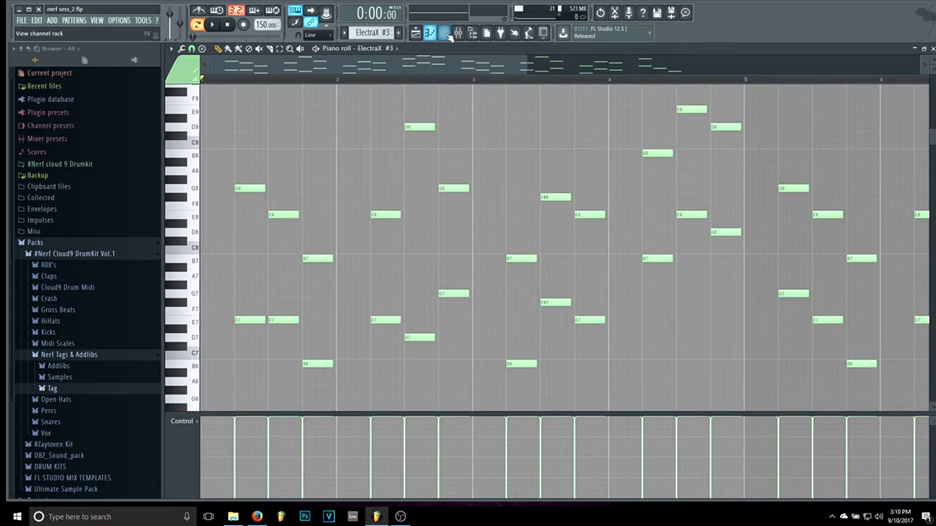
# - Unmute the ElectraX #3 track in the playlist and play the three melody tracks together from bar 33
pyautogui.click(447, 36)
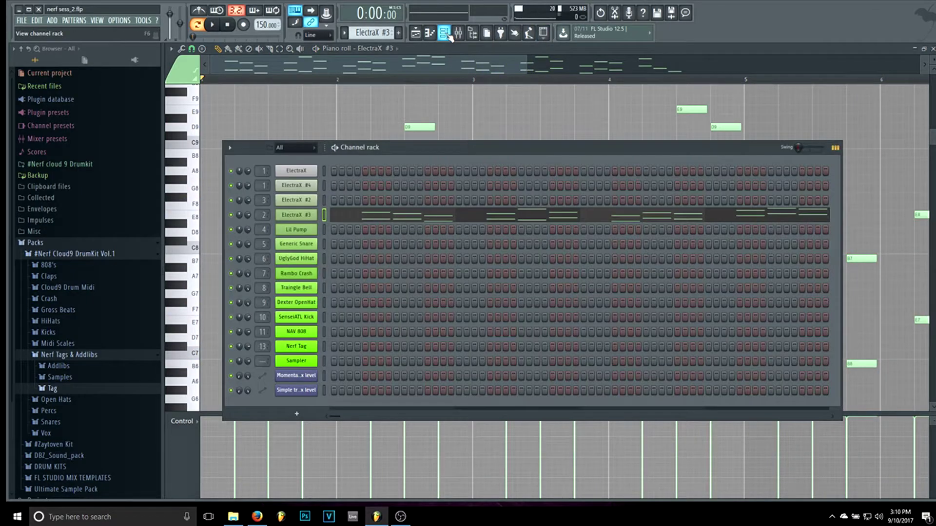
pyautogui.click(416, 35)
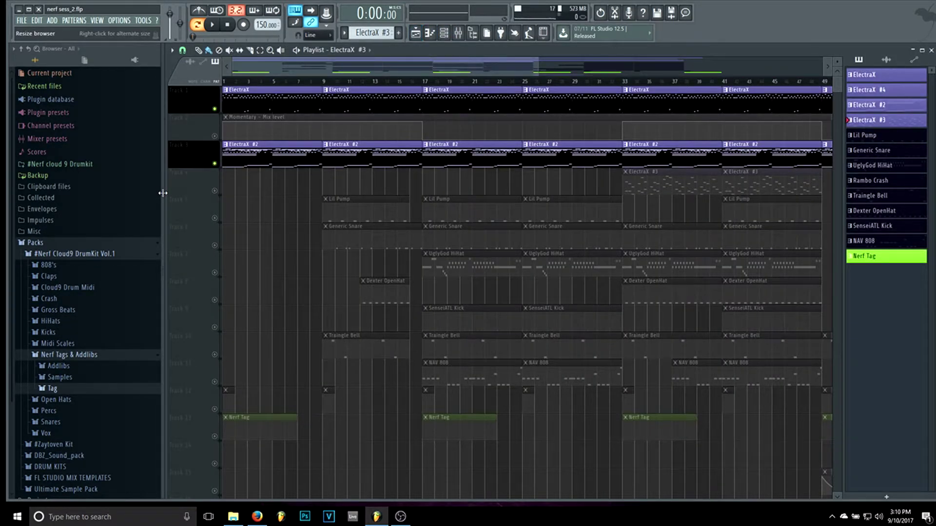
pyautogui.click(214, 191)
pyautogui.click(614, 81)
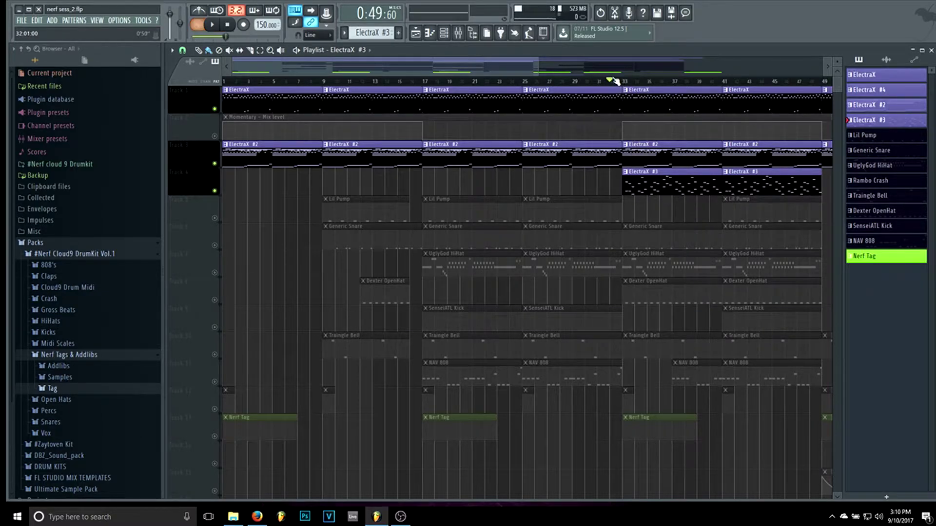
pyautogui.hscroll(1, 605, 81)
pyautogui.press('space')
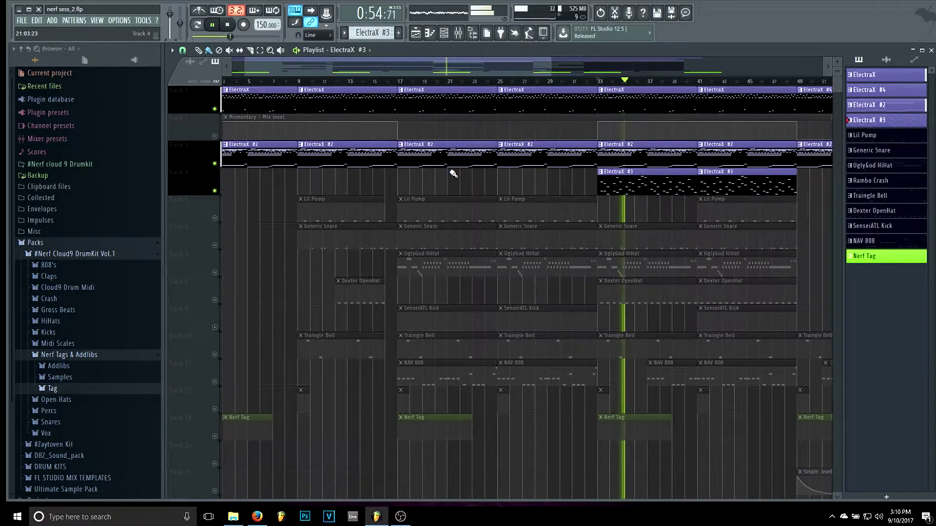
pyautogui.press('space')
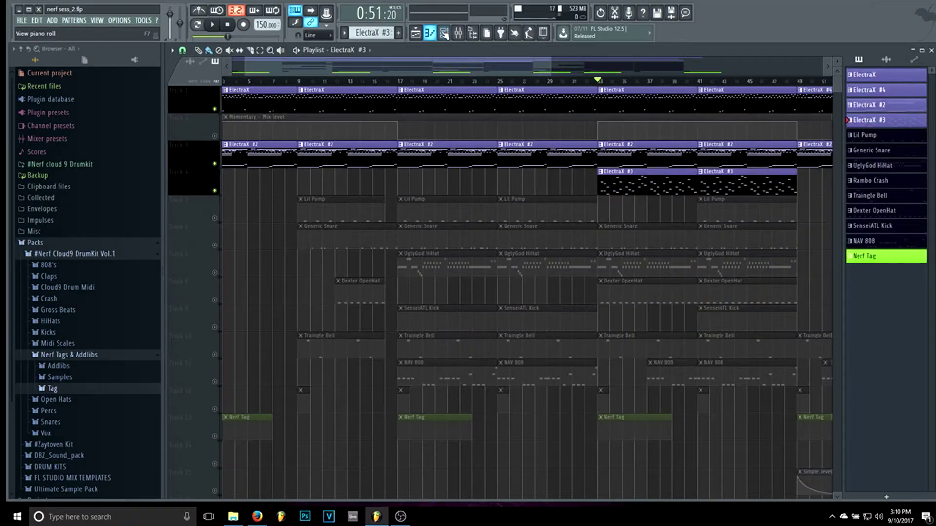
# - Switch to the Lil Pump pattern and view its full eight-bar note layout in the piano roll
pyautogui.press('F6')
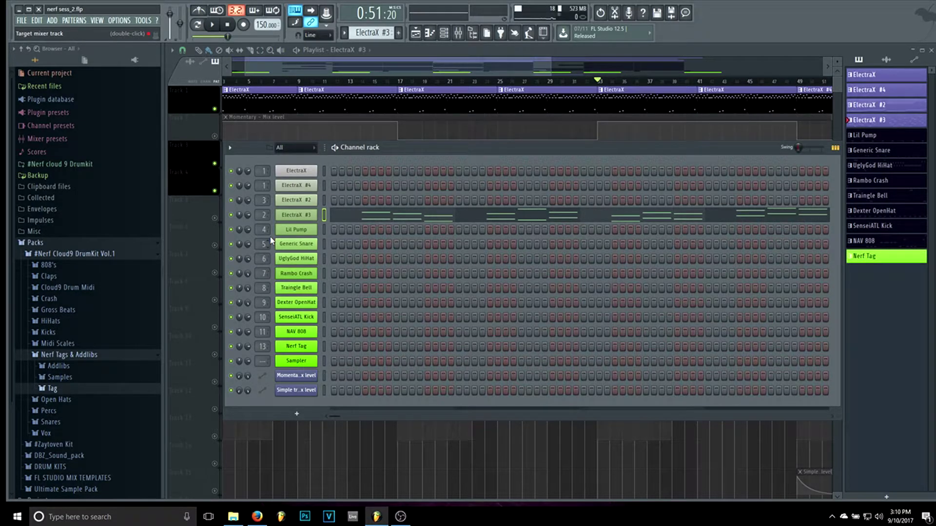
pyautogui.scroll(-1, 370, 31)
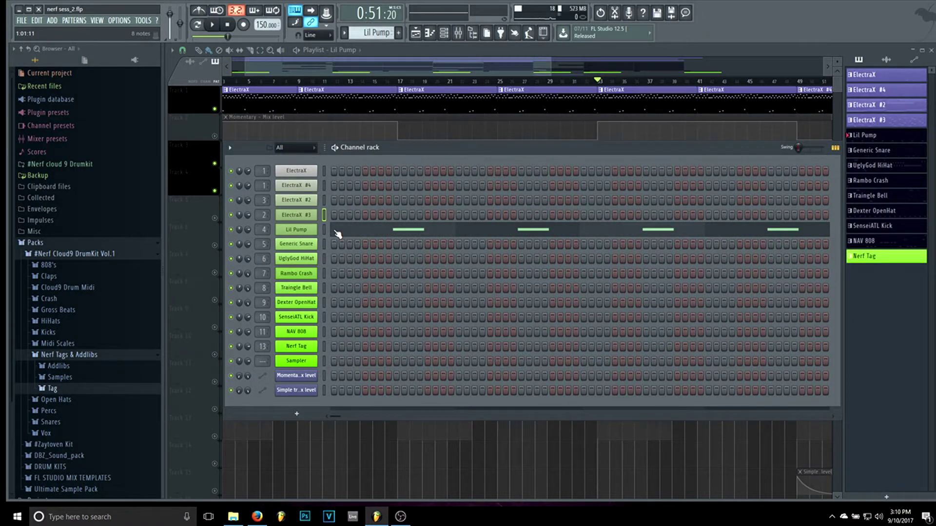
pyautogui.click(354, 233)
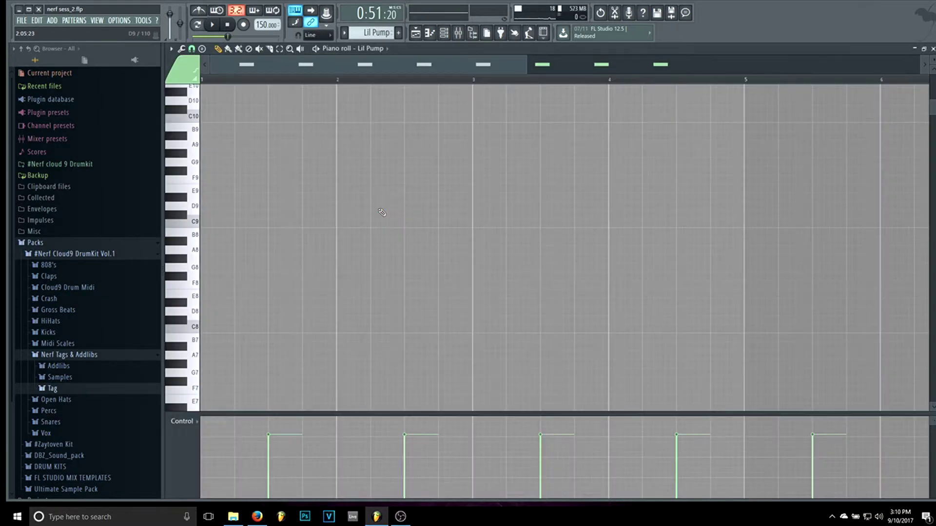
pyautogui.moveTo(551, 59); pyautogui.dragTo(746, 59)
# - Bring up the channel rack over the Lil Pump piano roll and set playback to pattern mode
pyautogui.click(445, 32)
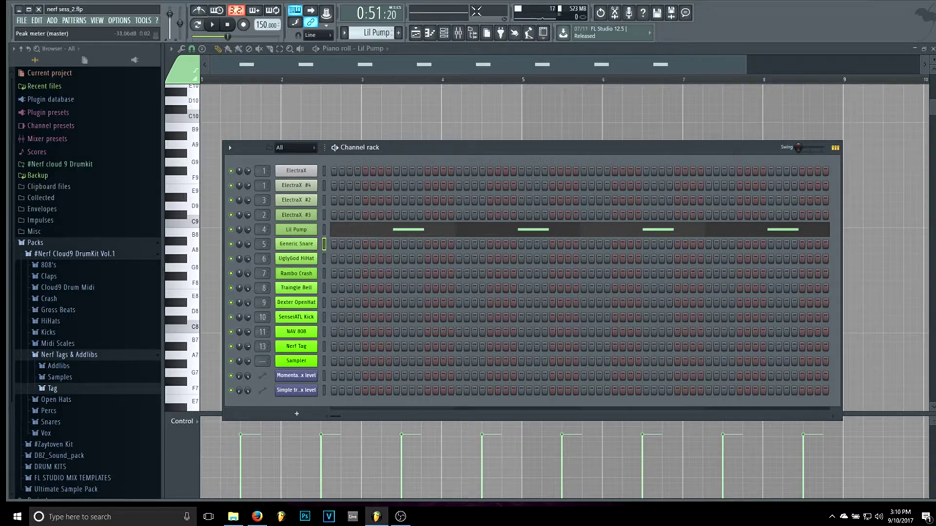
pyautogui.click(445, 36)
pyautogui.click(447, 37)
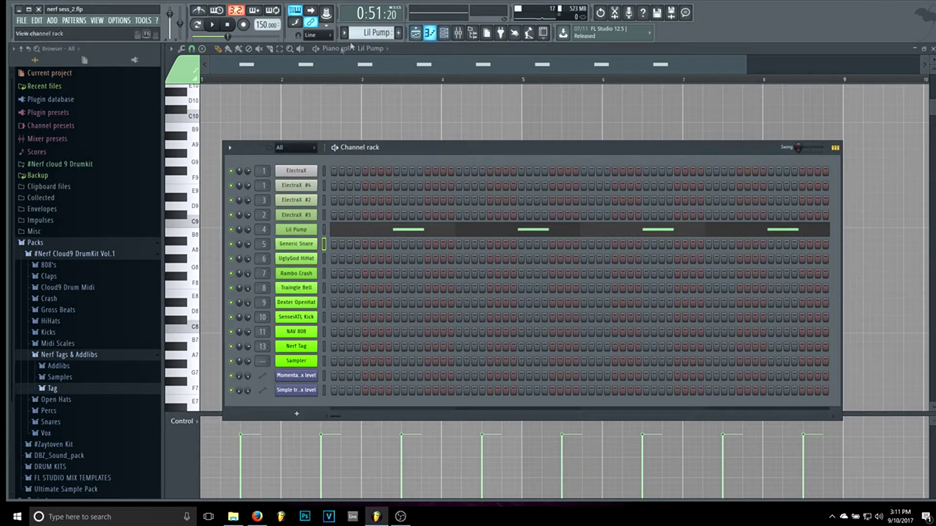
pyautogui.click(198, 22)
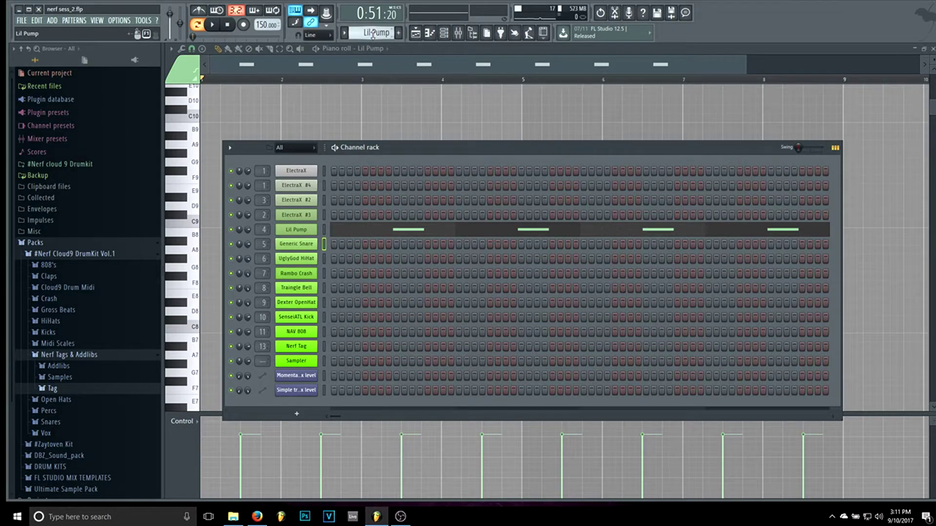
# - Switch to the Generic Snare pattern, open its notes in the piano roll, and play the pattern
pyautogui.scroll(-1, 373, 33)
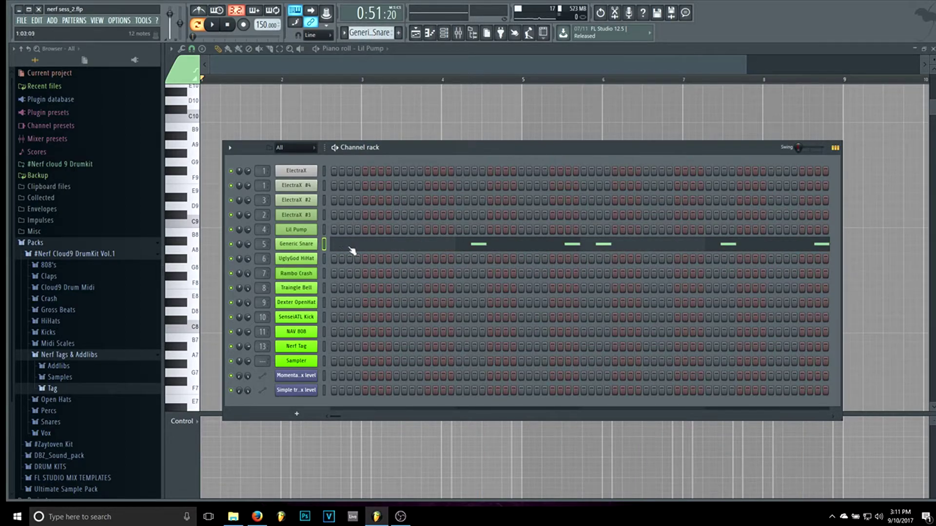
pyautogui.click(434, 246)
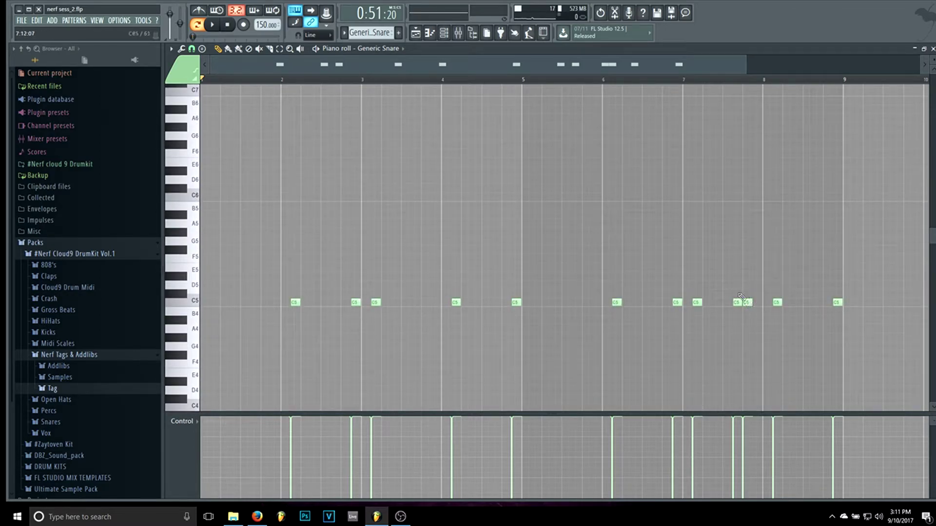
pyautogui.press('space')
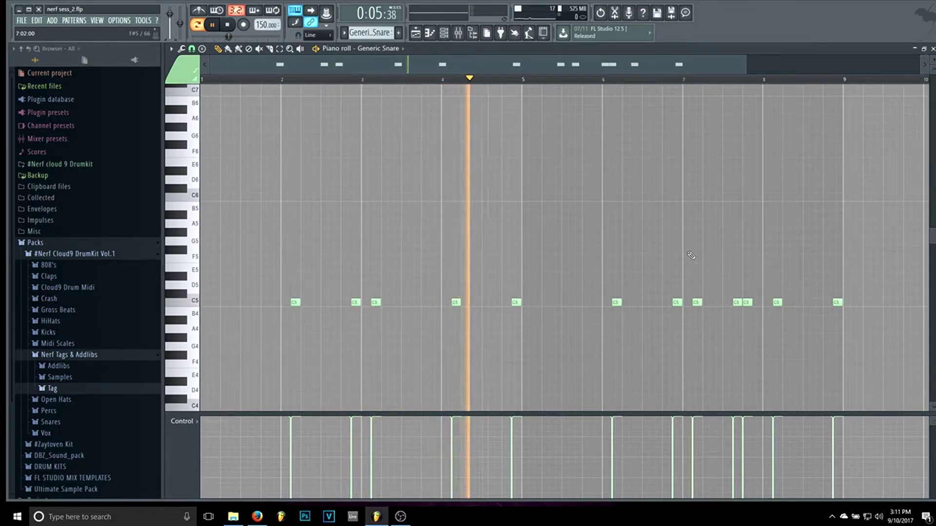
pyautogui.click(444, 36)
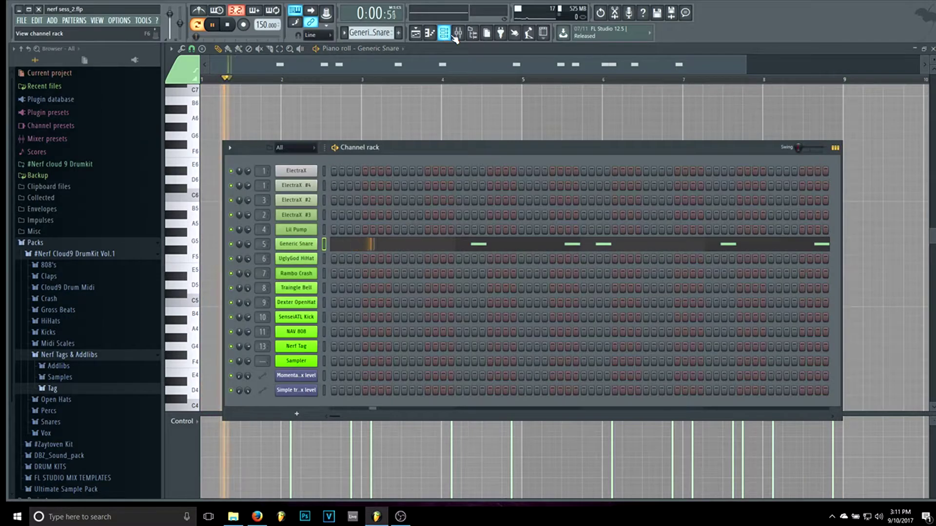
# - Return to the playlist, stop playback, and unmute the Generic Snare and Lil Pump tracks
pyautogui.click(415, 33)
pyautogui.click(460, 38)
pyautogui.press('space')
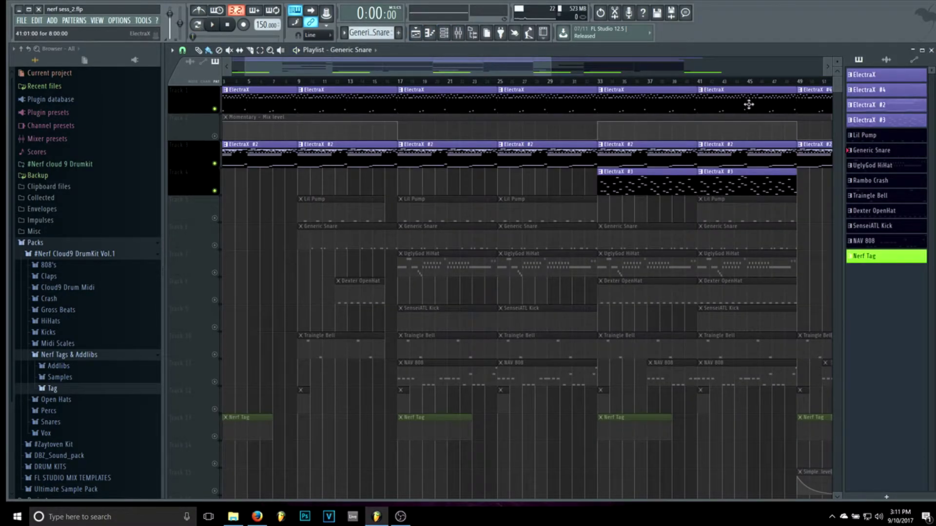
pyautogui.click(214, 231)
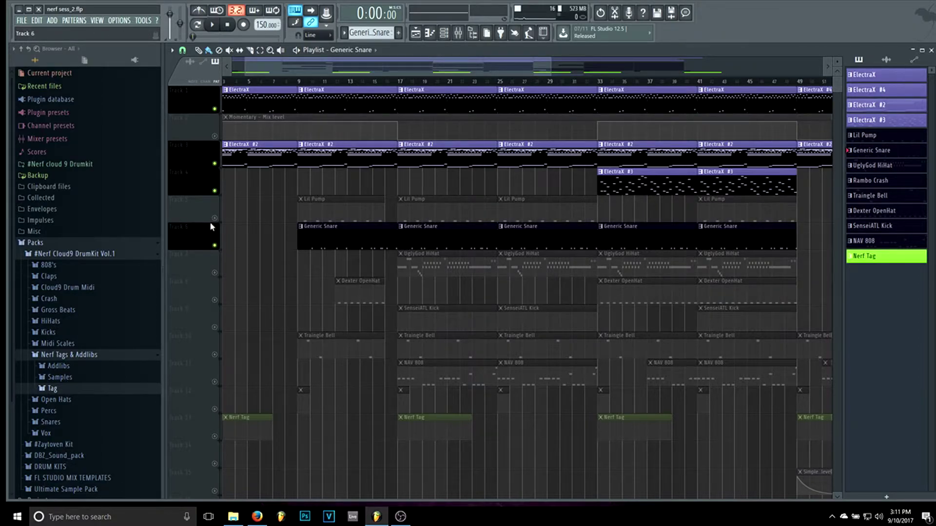
pyautogui.click(214, 218)
# - Play the unmuted melody, Lil Pump and Generic Snare tracks from bar 33 and again from bar 41, and stop playback
pyautogui.click(598, 83)
pyautogui.press('space')
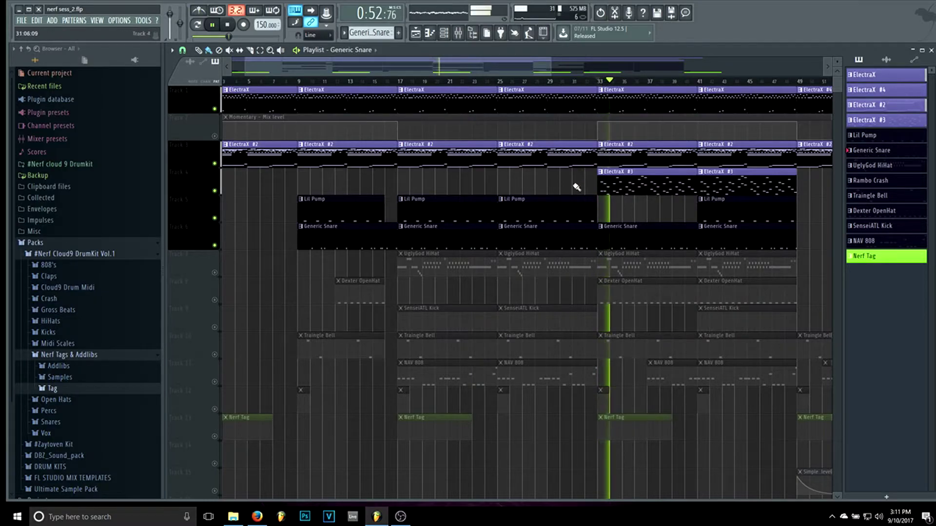
pyautogui.press('space')
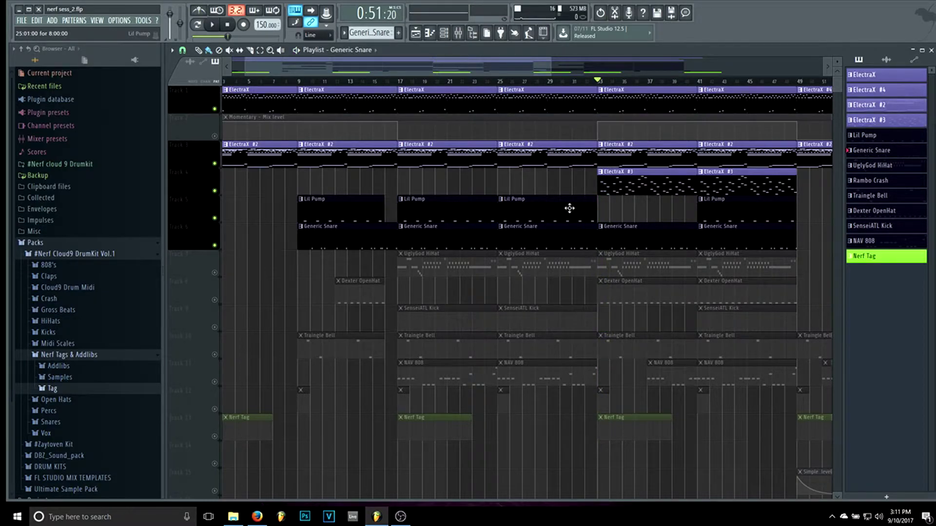
pyautogui.click(700, 84)
pyautogui.press('space')
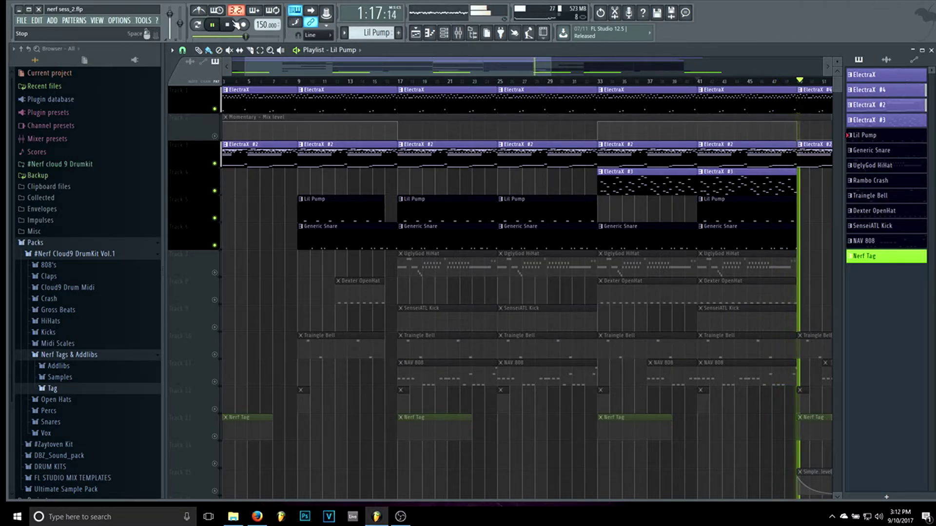
pyautogui.click(228, 25)
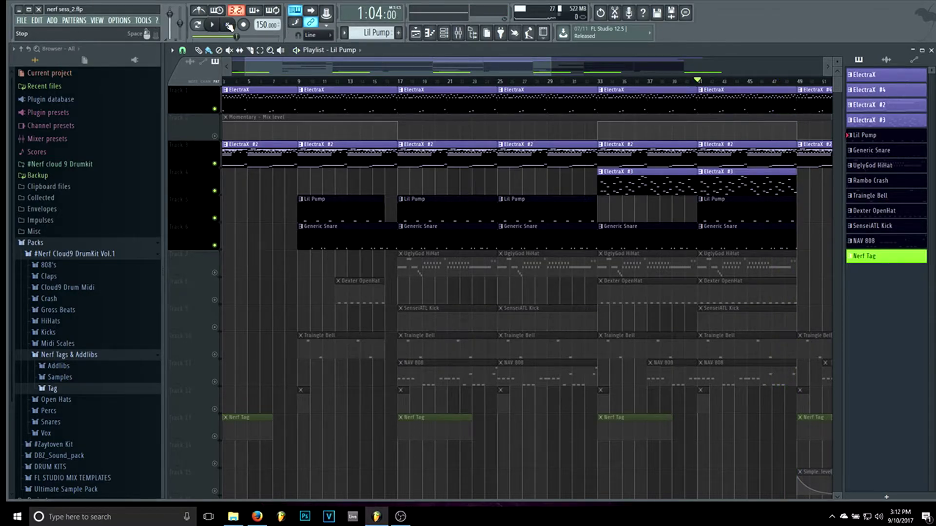
# - Open the Generic Snare clip at bar 41 in the piano roll and view its full eight-bar note layout
pyautogui.doubleClick(723, 242)
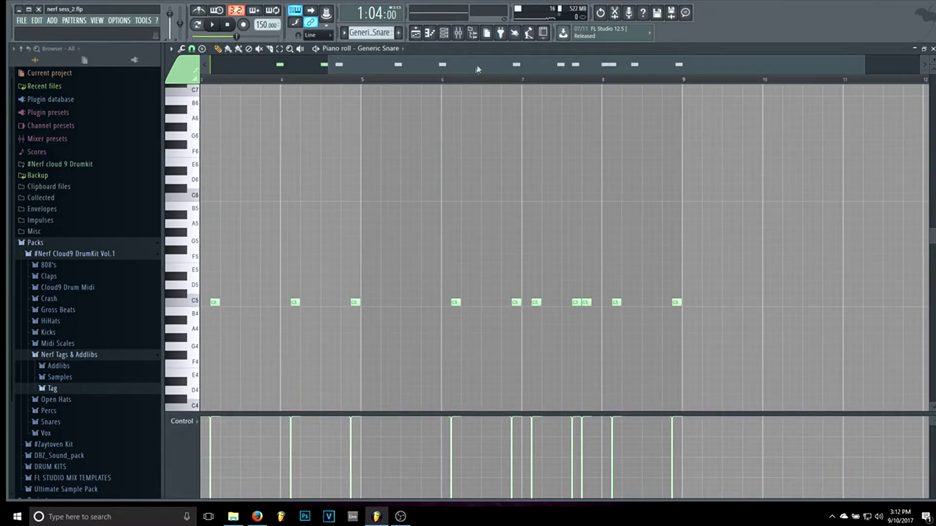
pyautogui.scroll(2, 280, 166)
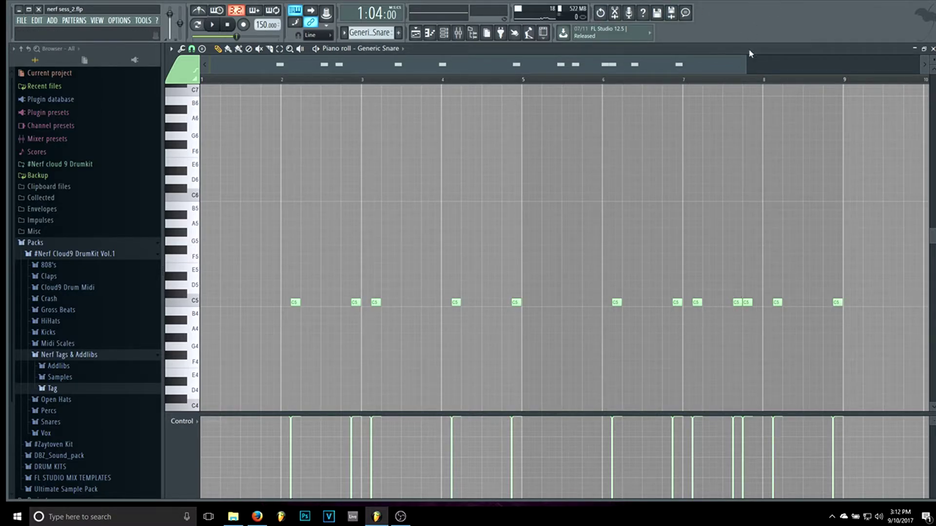
# - Open the UglyGod HiHat pattern in the piano roll, magnify its opening bars, and set playback to pattern mode
pyautogui.click(444, 33)
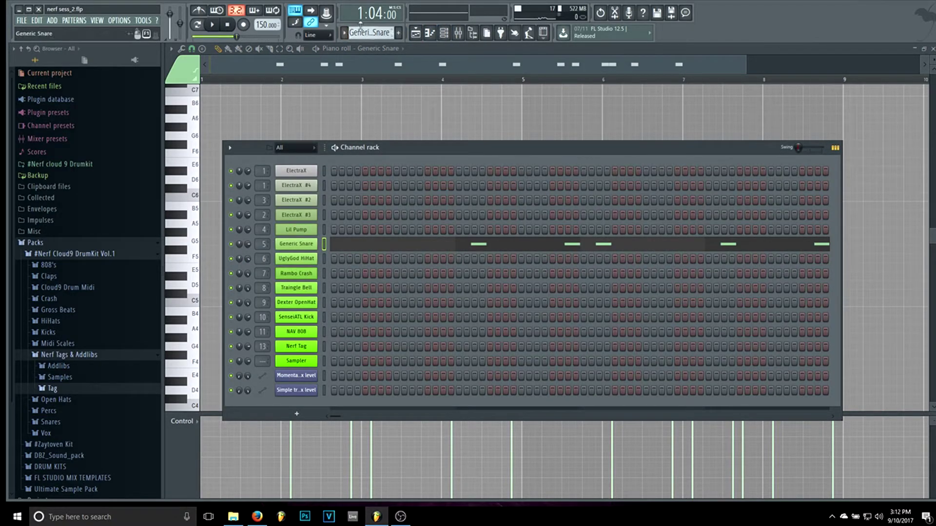
pyautogui.scroll(-1, 364, 34)
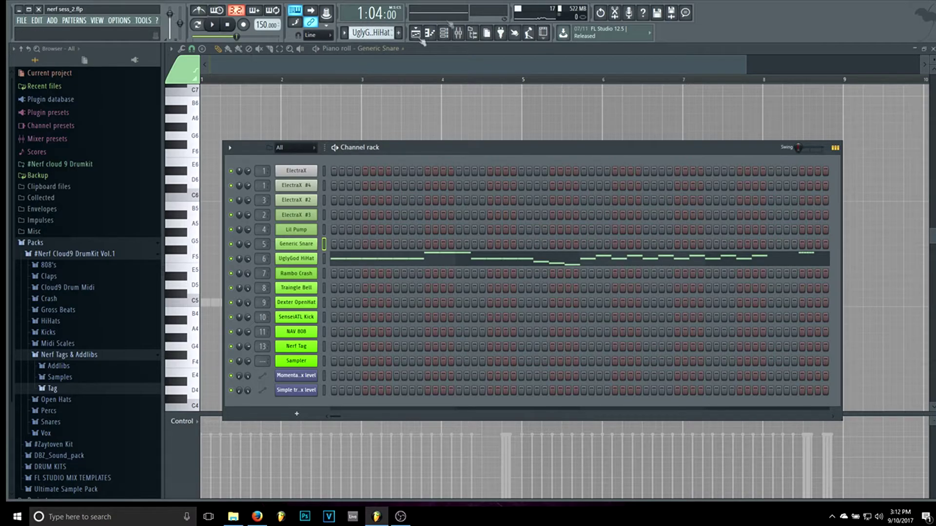
pyautogui.click(366, 262)
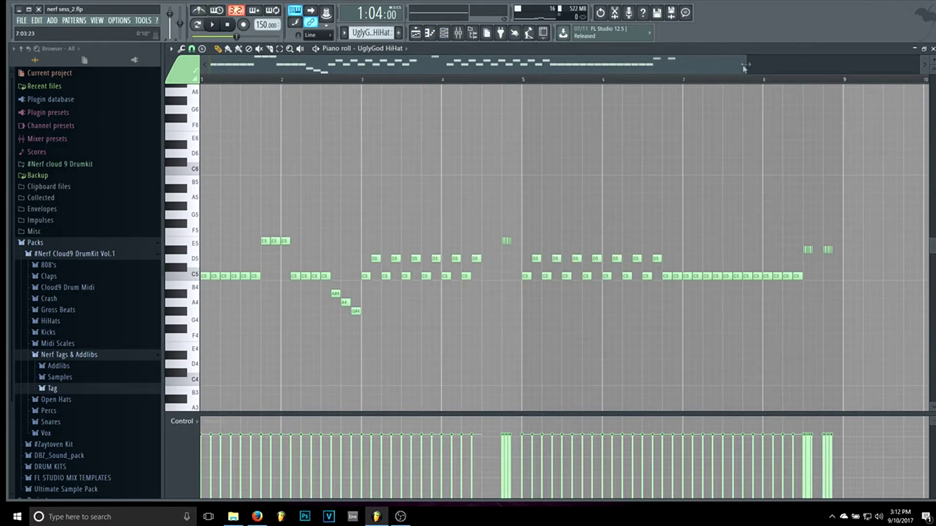
pyautogui.moveTo(746, 65); pyautogui.dragTo(519, 65)
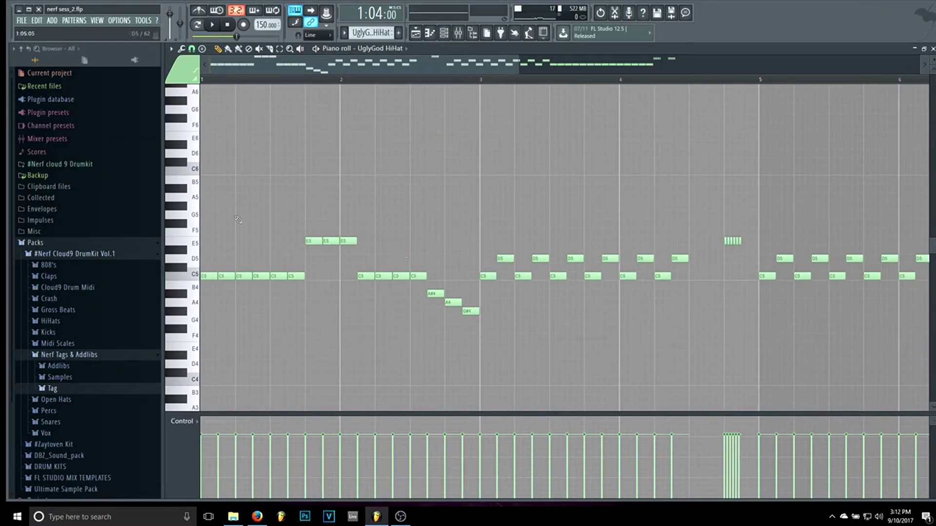
pyautogui.click(198, 26)
pyautogui.moveTo(514, 70); pyautogui.dragTo(529, 69)
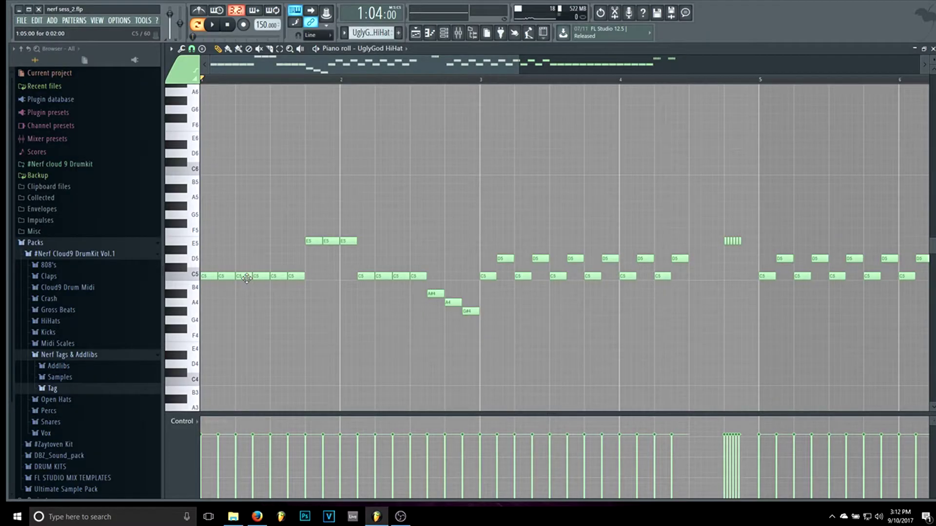
# - Play the UglyGod HiHat pattern with all eight bars in view and stop playback
pyautogui.press('space')
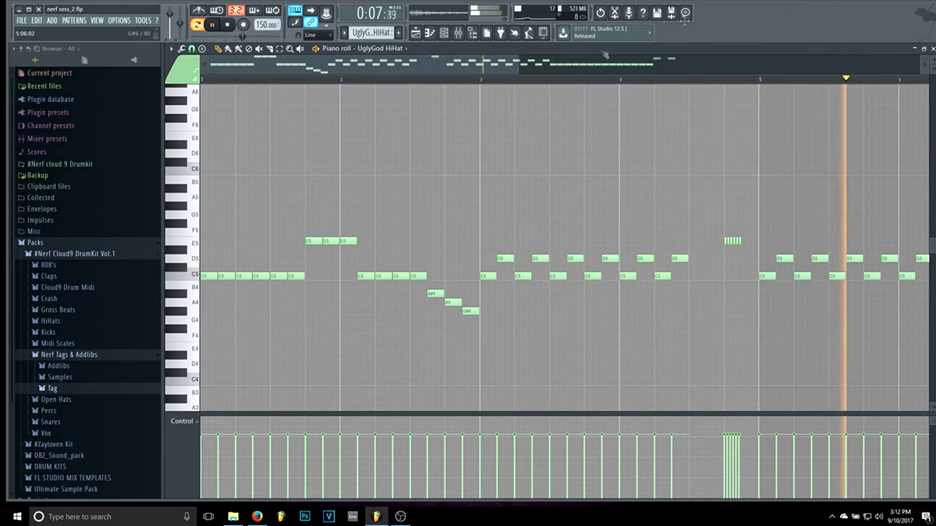
pyautogui.moveTo(514, 66); pyautogui.dragTo(850, 66)
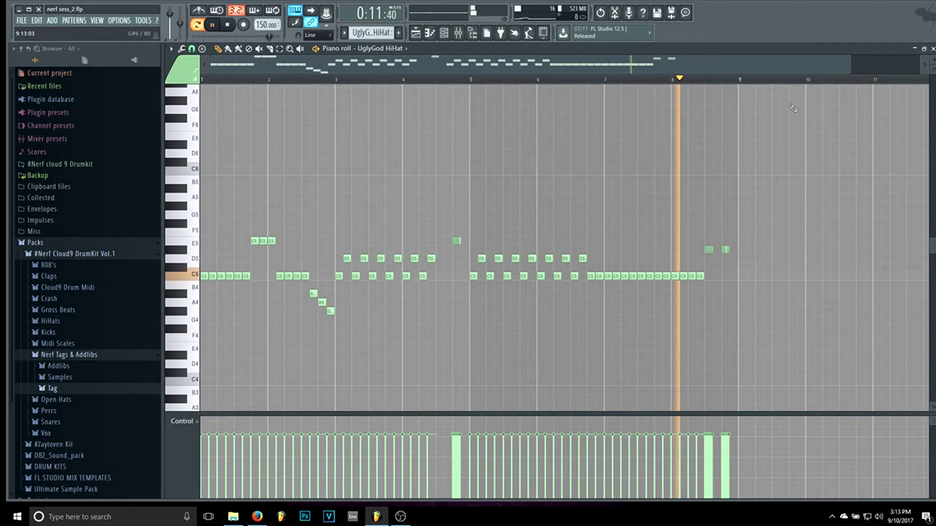
pyautogui.press('space')
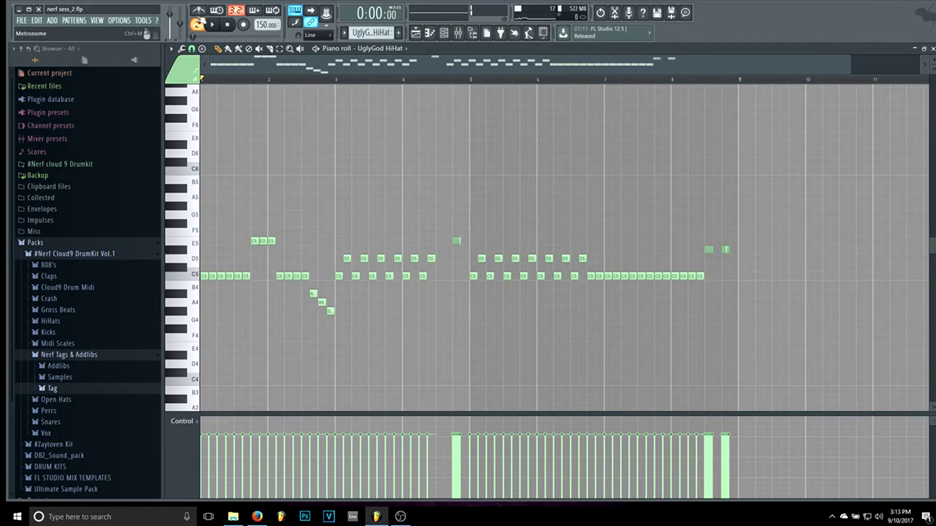
# - Switch to the Rambo Crash pattern in the channel rack, play it briefly, and stop playback
pyautogui.click(444, 32)
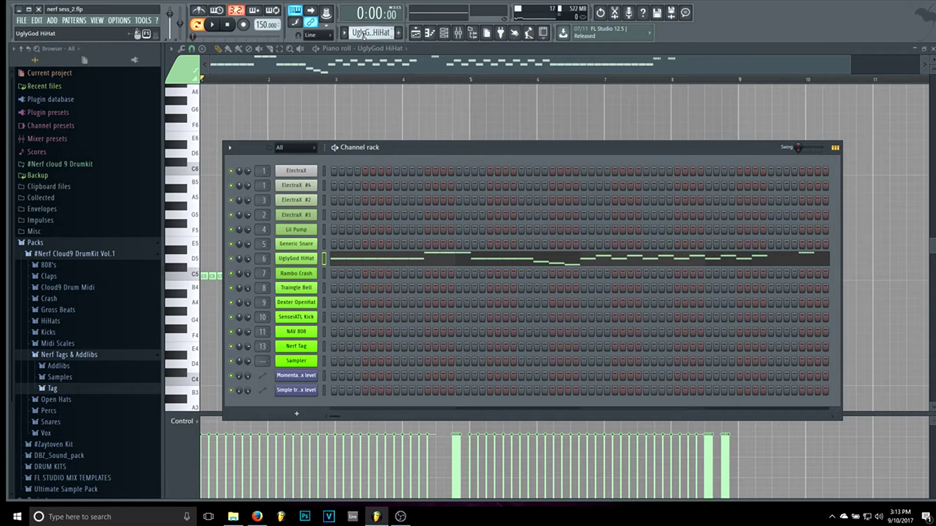
pyautogui.scroll(-1, 363, 34)
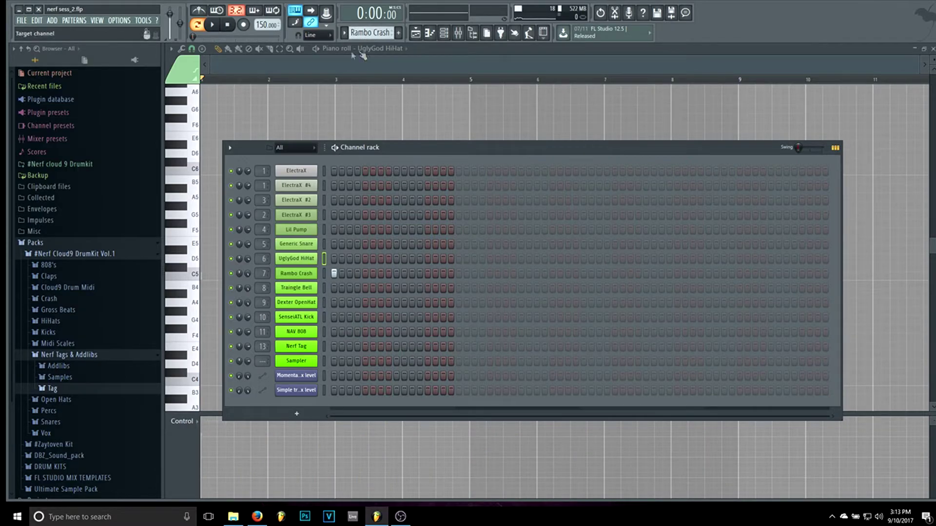
pyautogui.press('space')
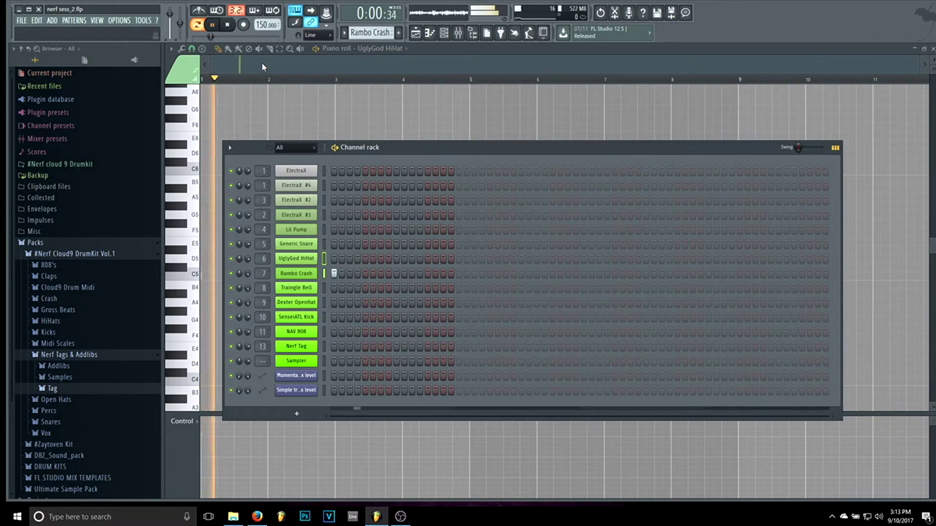
pyautogui.press('space')
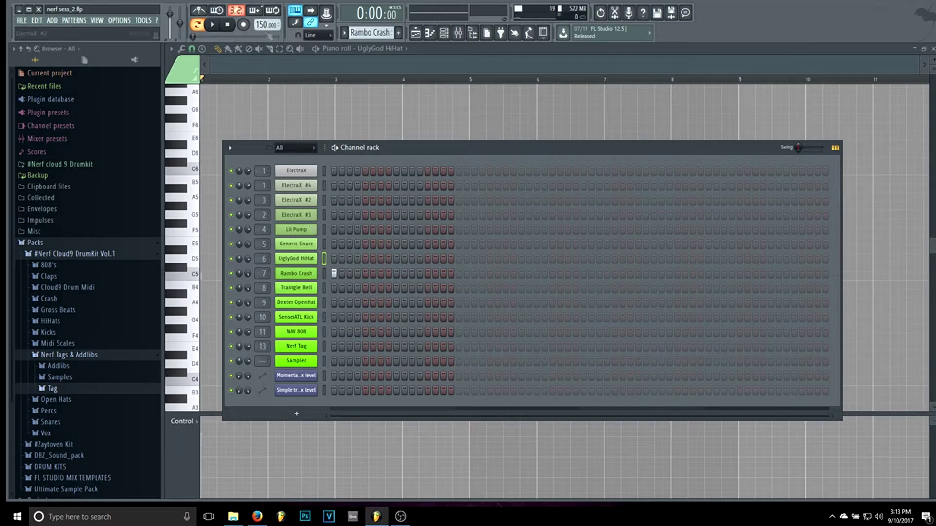
# - Switch to the Traingle Bell pattern, open its notes in the piano roll, and start playing it
pyautogui.press('KP_Add')
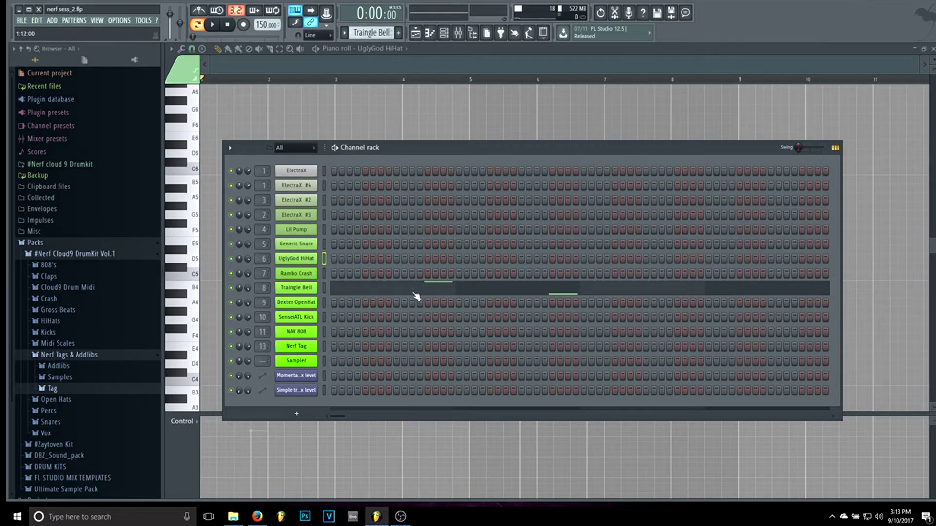
pyautogui.click(385, 292)
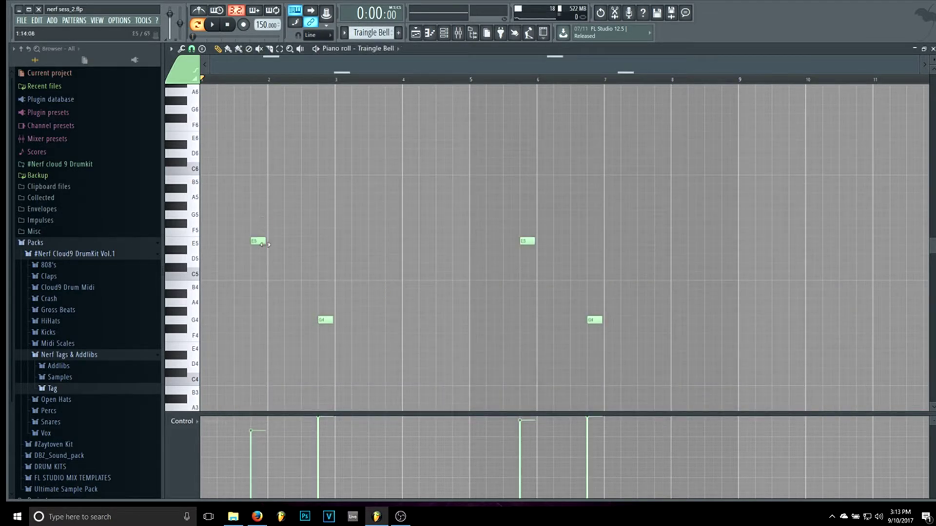
pyautogui.press('space')
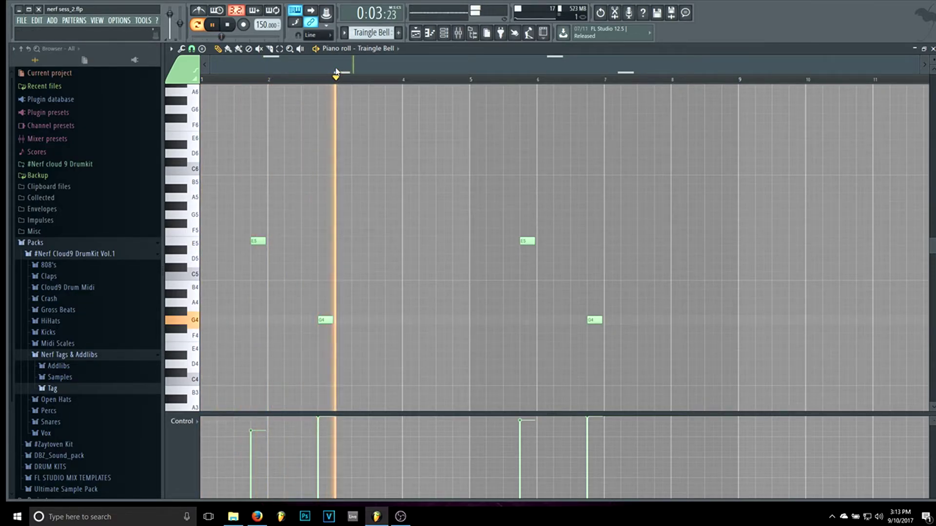
# - Show the note pan values for the Traingle Bell notes in the piano roll and stop playback
pyautogui.click(182, 421)
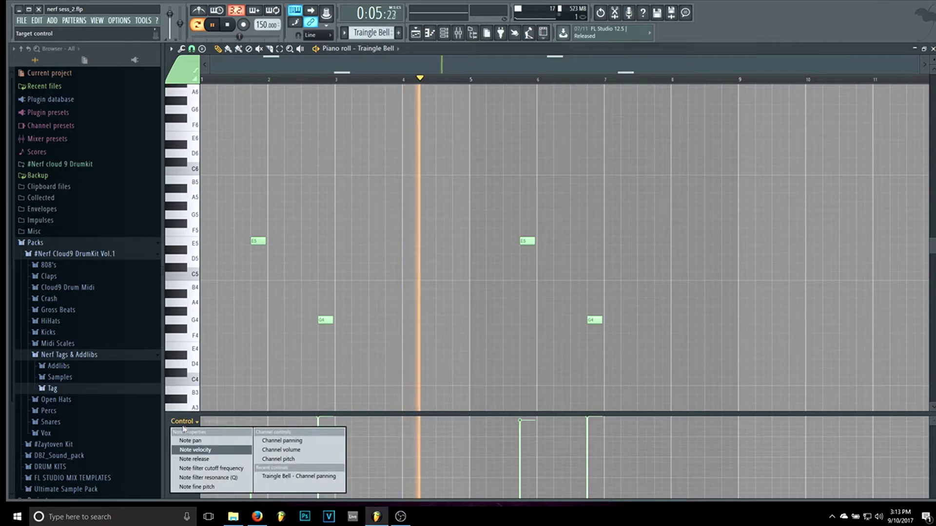
pyautogui.click(205, 441)
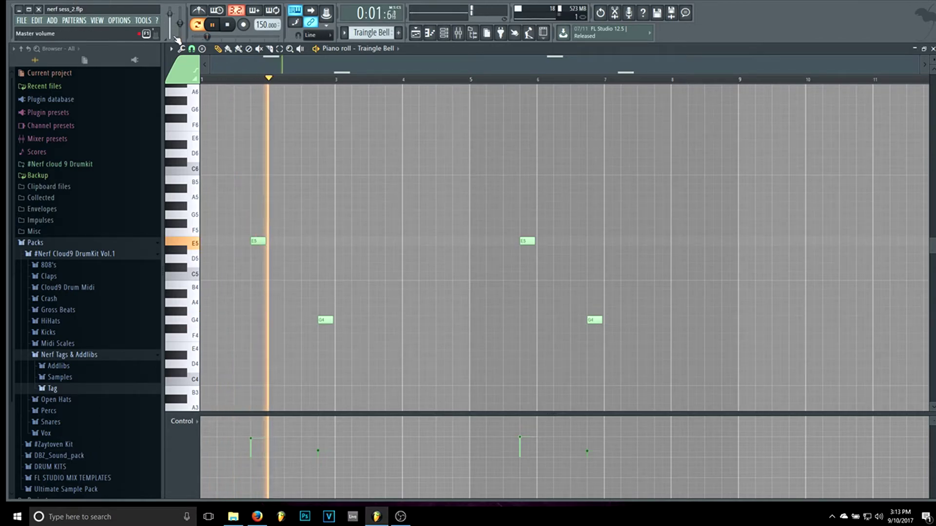
pyautogui.click(228, 24)
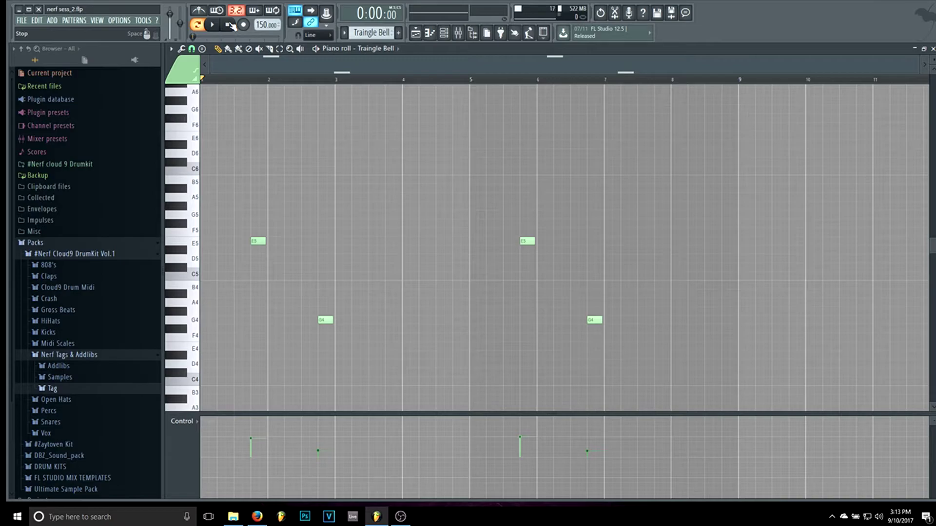
# - Play the Dexter OpenHat pattern and view where its clips sit in the playlist
pyautogui.click(444, 32)
pyautogui.scroll(-1, 356, 30)
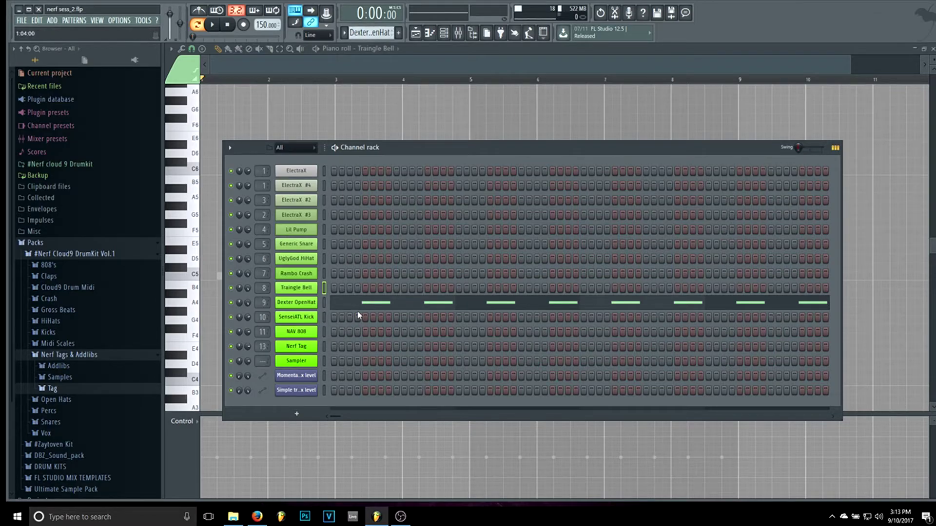
pyautogui.press('space')
pyautogui.click(444, 34)
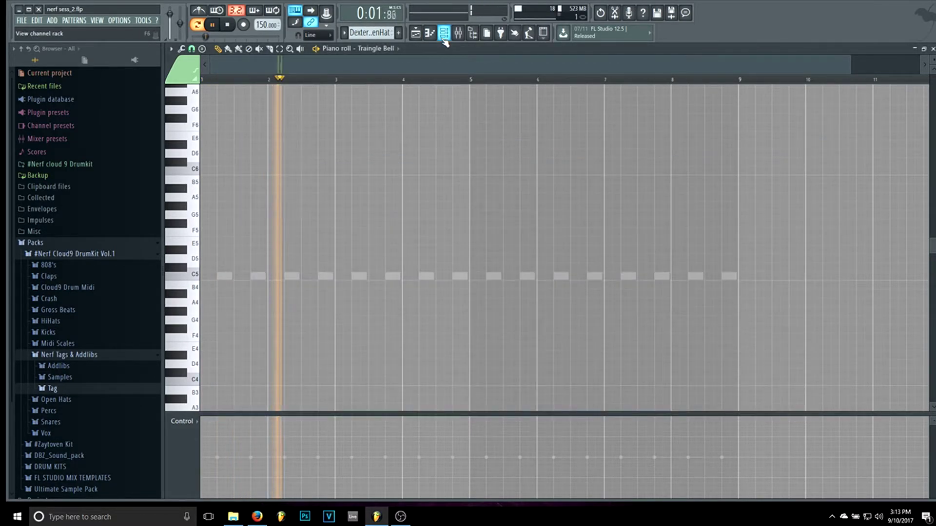
pyautogui.press('F5')
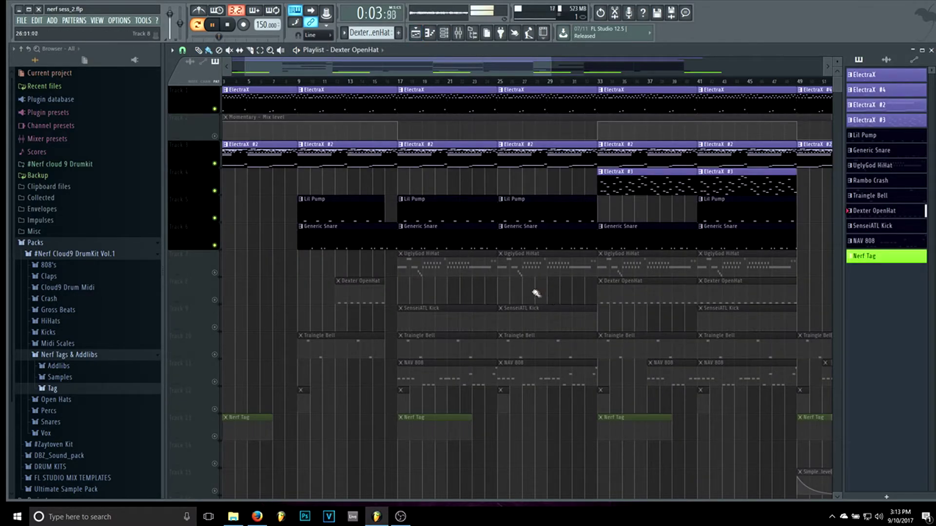
pyautogui.scroll(-1, 759, 365)
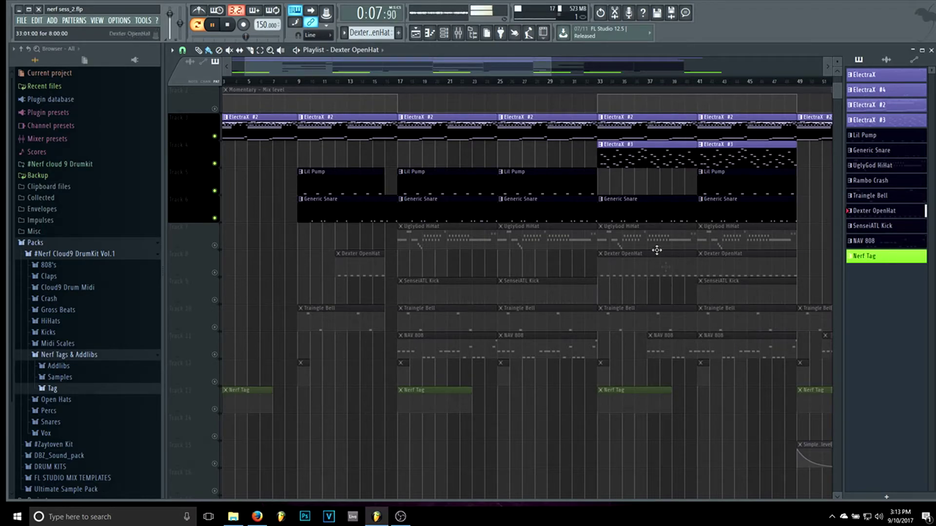
# - Switch to the SenseiATL Kick pattern in the channel rack and start playing it
pyautogui.click(444, 35)
pyautogui.press('KP_Add')
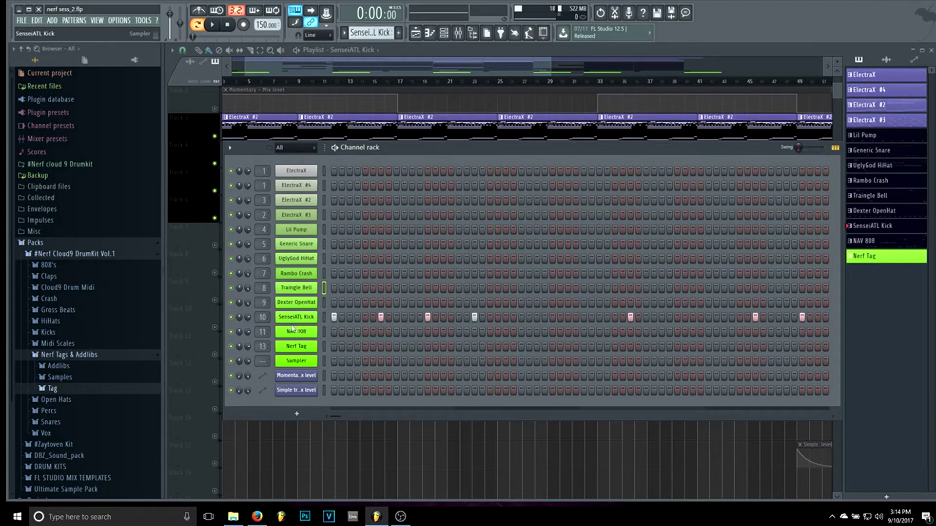
pyautogui.press('space')
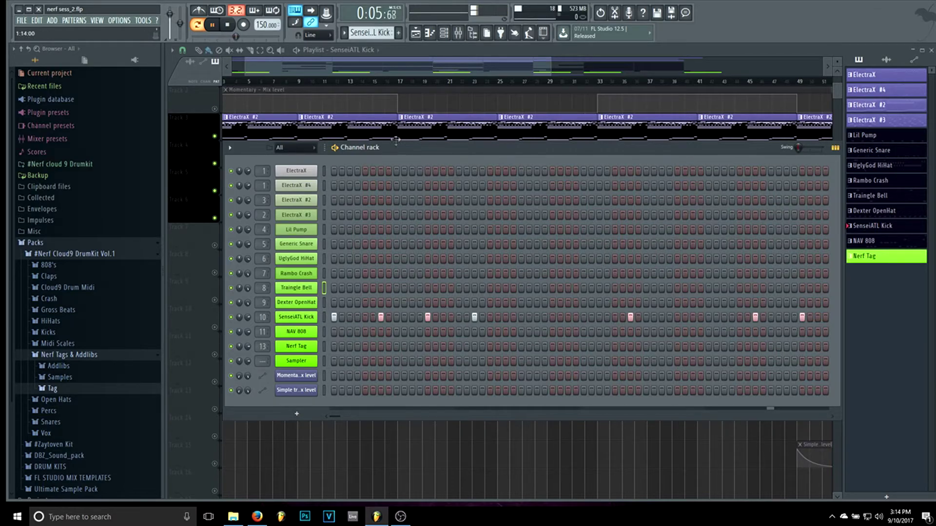
# - Open the SenseiATL Kick notes in the piano roll, stop playback, and show their note velocity values
pyautogui.rightClick(322, 317)
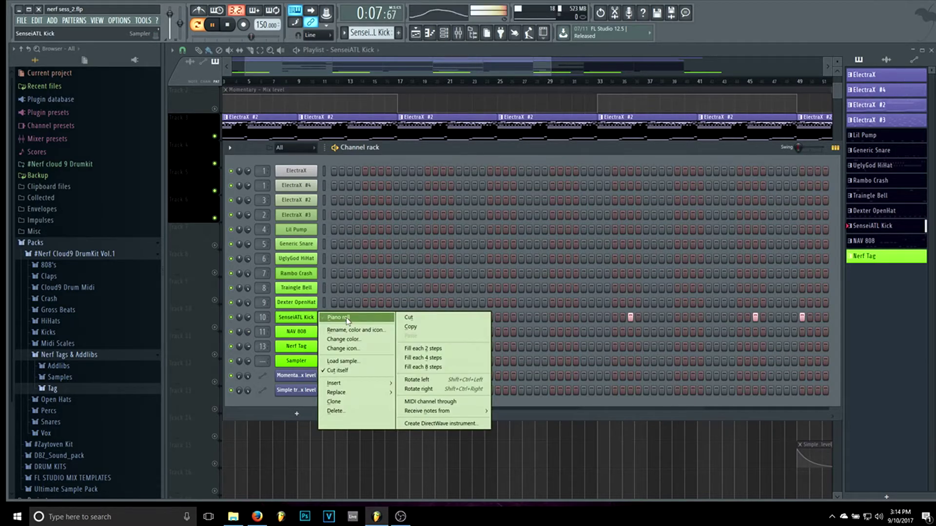
pyautogui.click(348, 320)
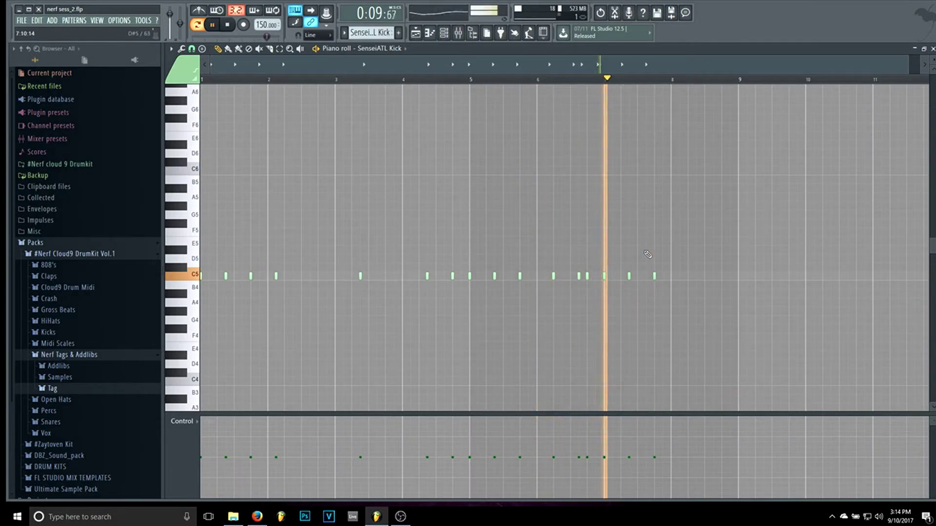
pyautogui.press('space')
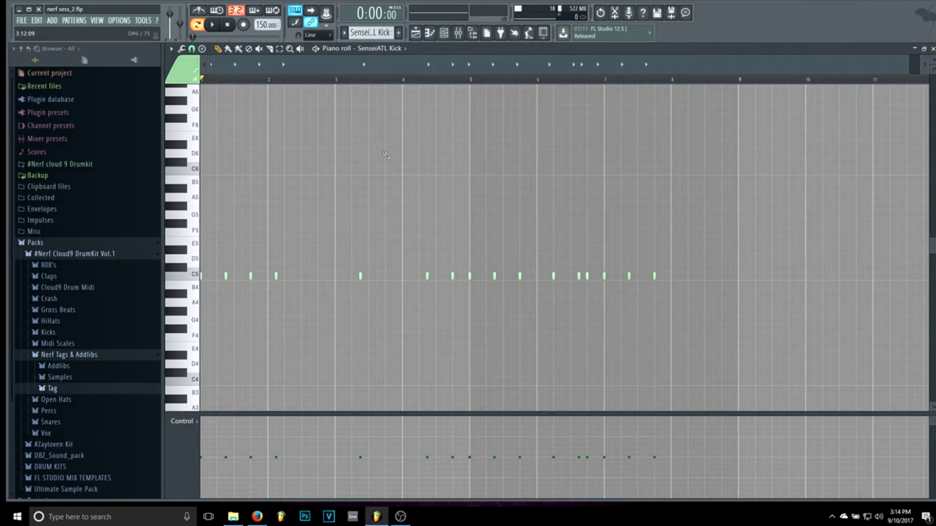
pyautogui.click(195, 422)
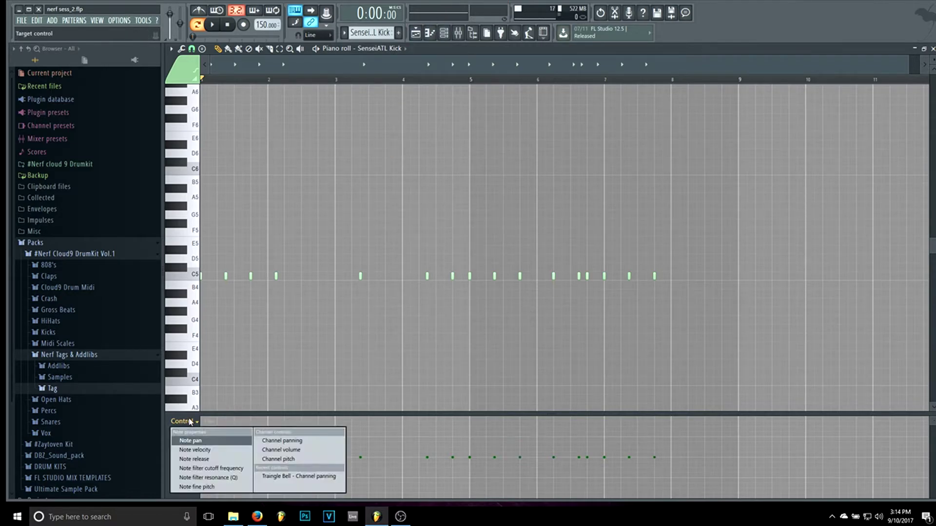
pyautogui.click(206, 451)
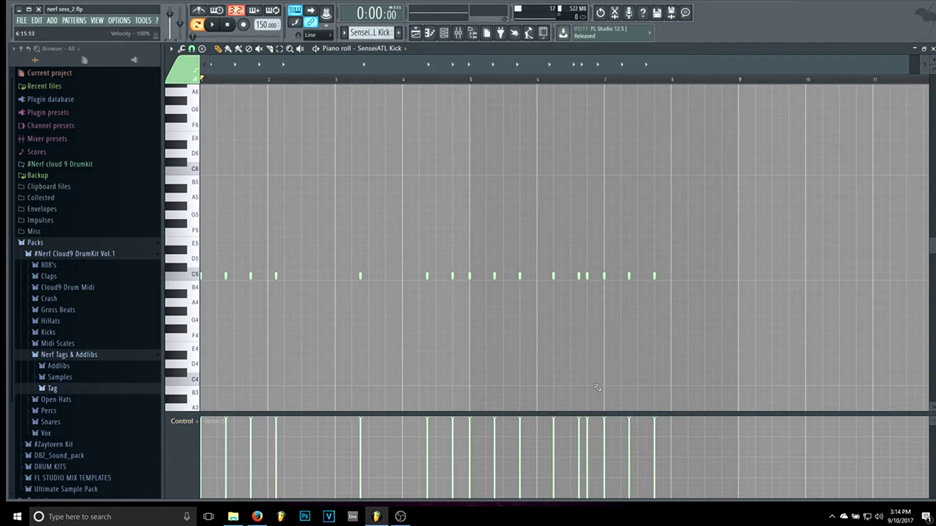
# - Alternate between the SenseiATL Kick and NAV 808 patterns in the channel rack to compare their note placement
pyautogui.click(444, 34)
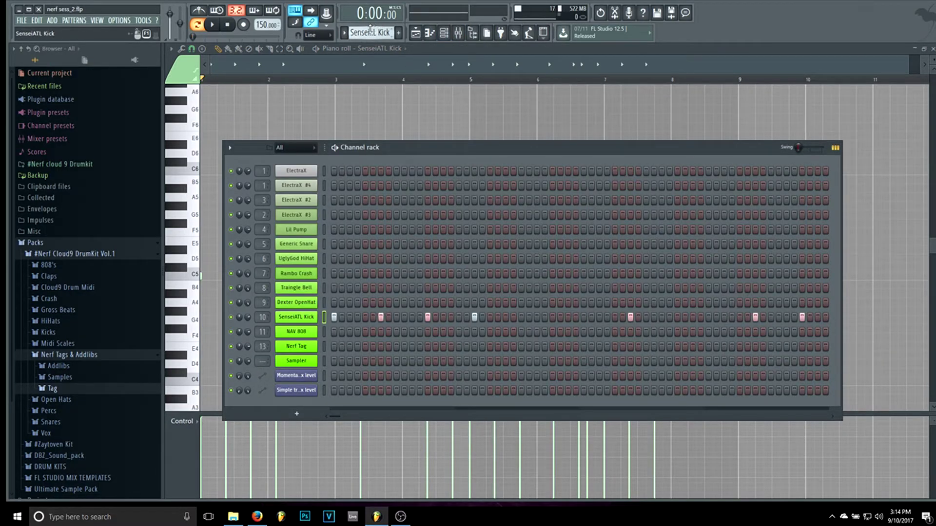
pyautogui.scroll(-1, 369, 30)
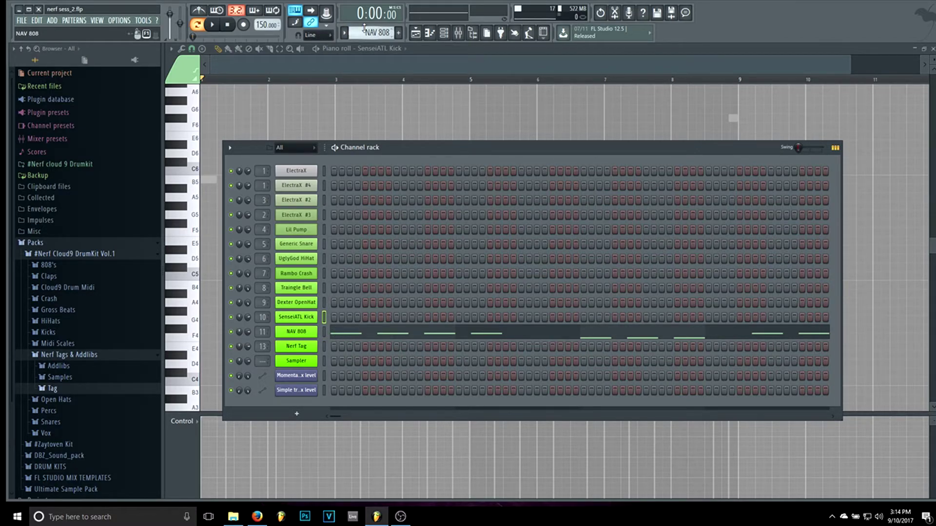
pyautogui.scroll(1, 364, 29)
pyautogui.scroll(-1, 364, 29)
pyautogui.scroll(1, 364, 30)
pyautogui.scroll(-1, 364, 29)
pyautogui.scroll(1, 364, 29)
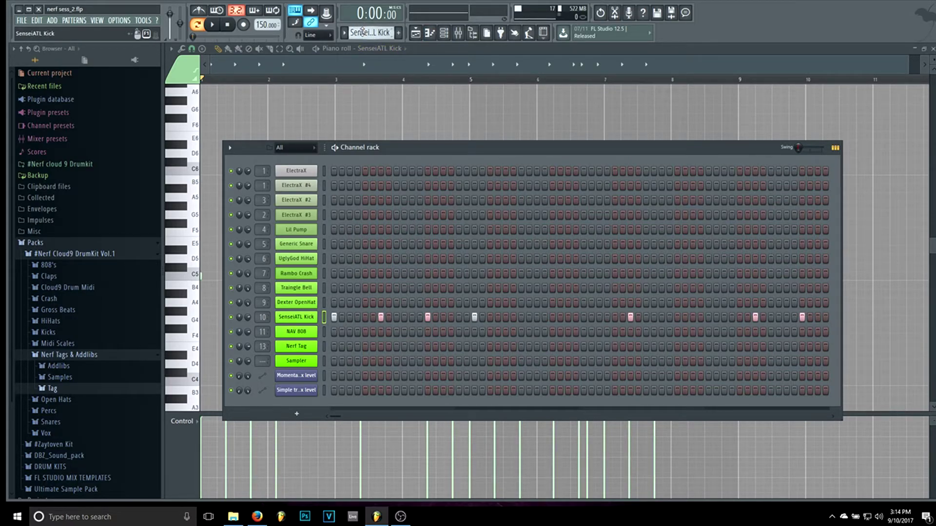
# - Play the NAV 808 pattern, view its notes in the piano roll, and stop playback
pyautogui.scroll(-1, 362, 30)
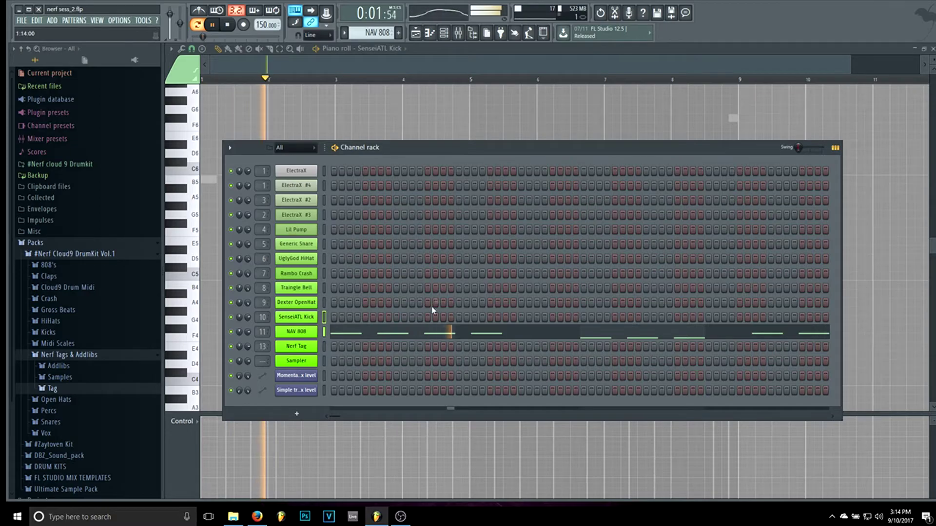
pyautogui.click(459, 335)
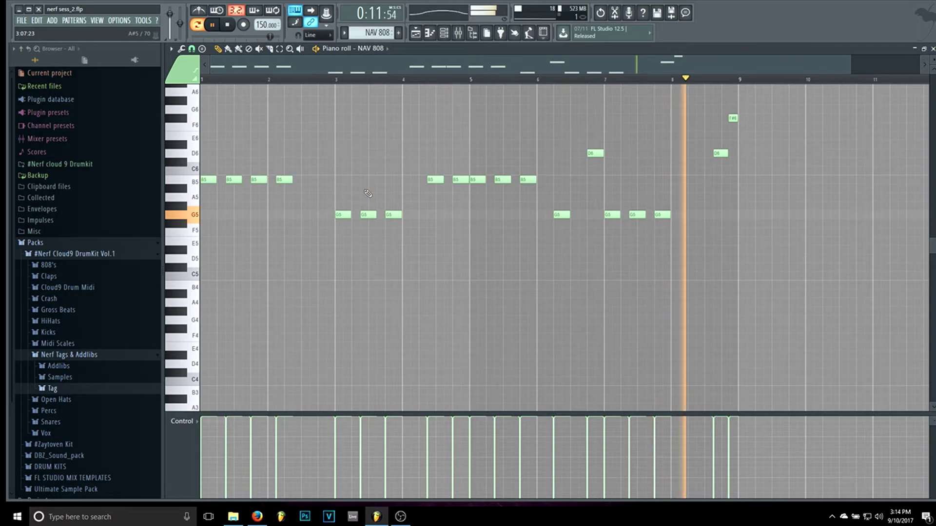
pyautogui.press('space')
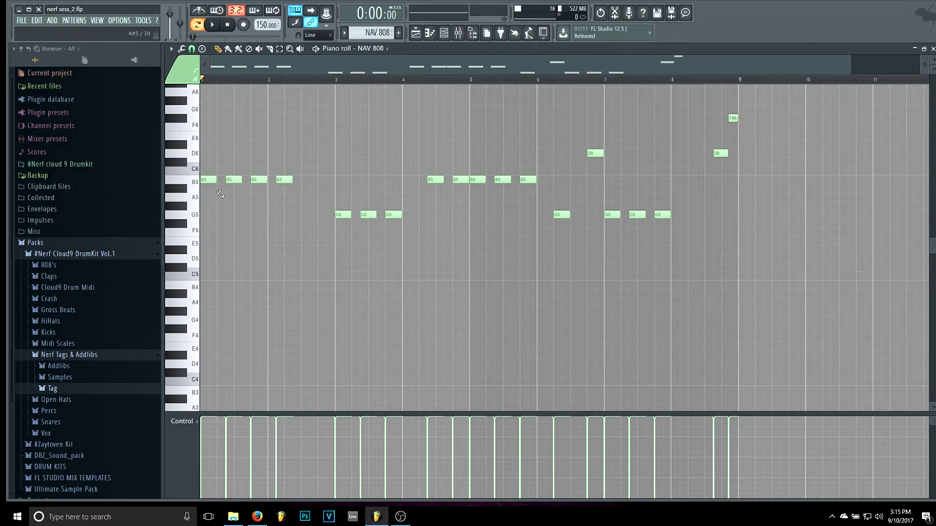
# - Try the three G5 notes in bar 3 of the NAV 808 pattern at A#5, return them to G5, and deselect them
pyautogui.moveTo(400, 233); pyautogui.dragTo(338, 174)
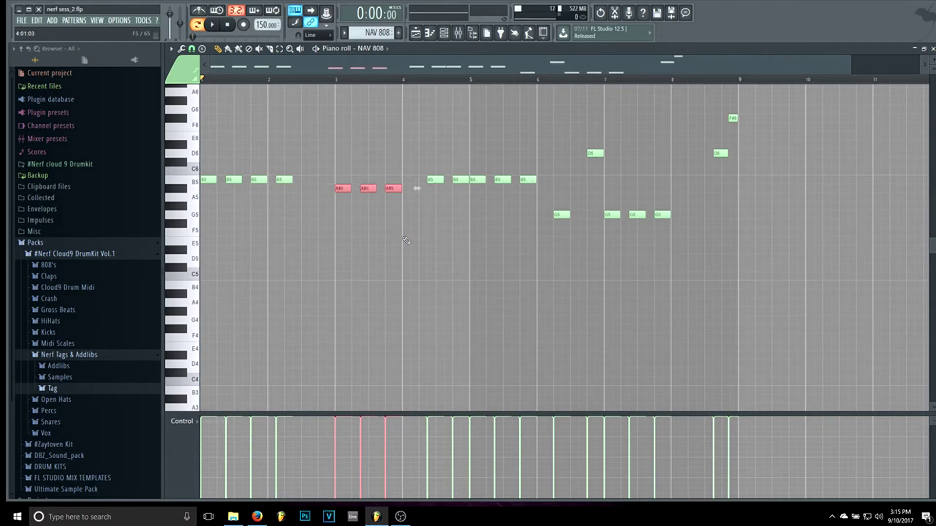
pyautogui.hotkey('shift', 'Down')
pyautogui.hotkey('shift', 'Down')
pyautogui.hotkey('shift', 'Down')
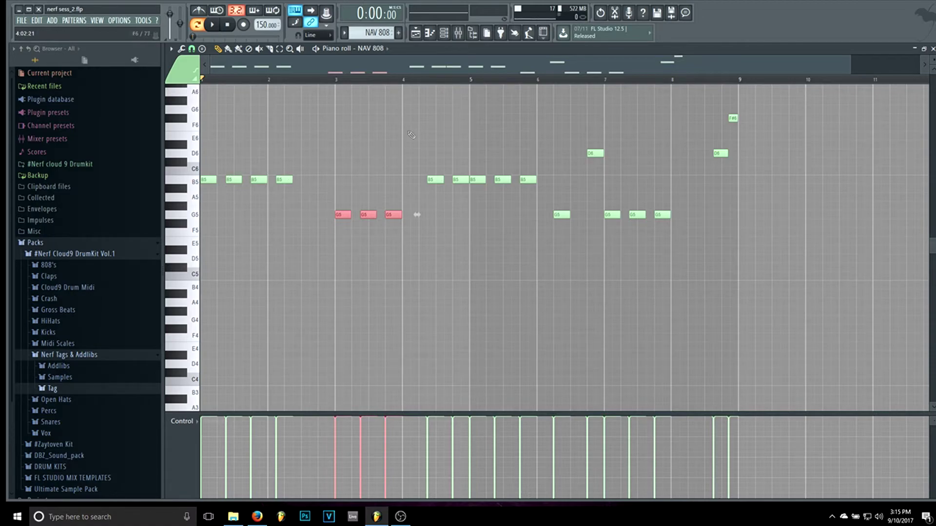
pyautogui.click(454, 255)
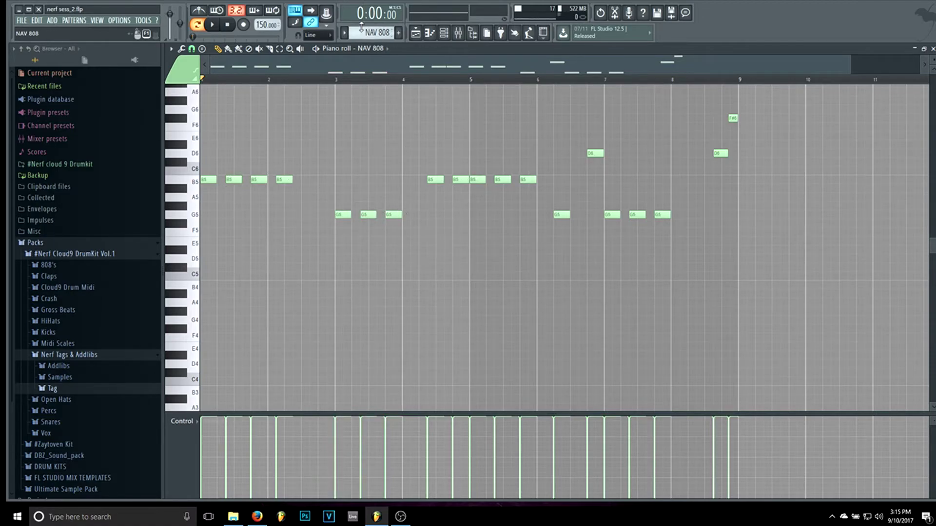
# - Switch to the Nerf Tag pattern in the channel rack, play it briefly, and stop playback
pyautogui.click(446, 38)
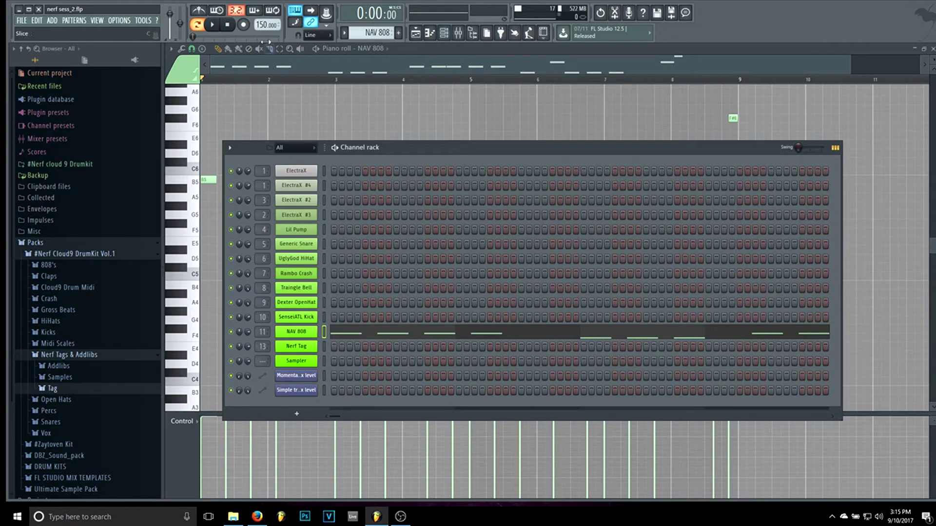
pyautogui.scroll(-1, 357, 32)
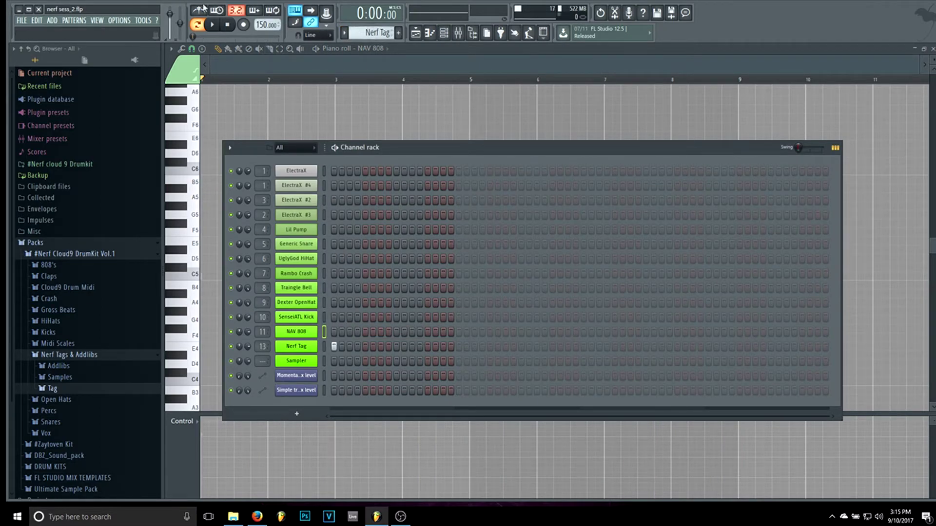
pyautogui.click(212, 25)
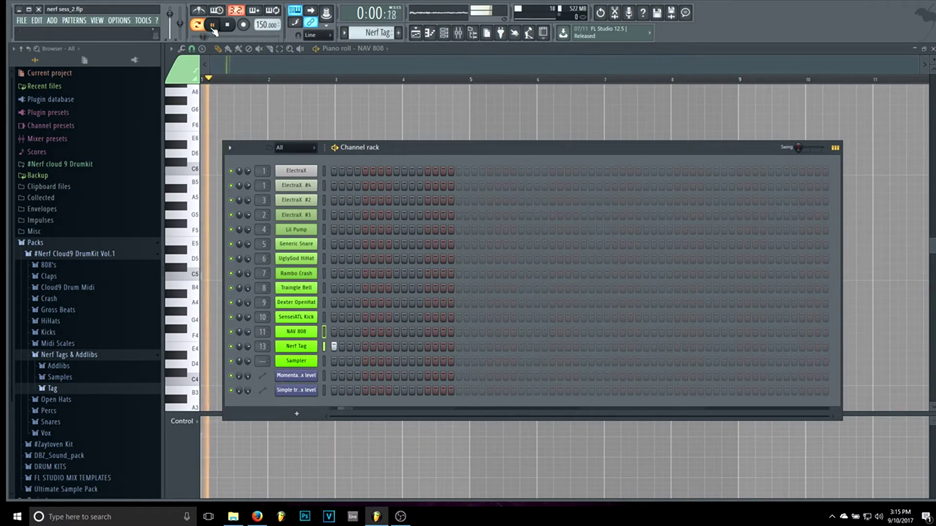
pyautogui.click(231, 25)
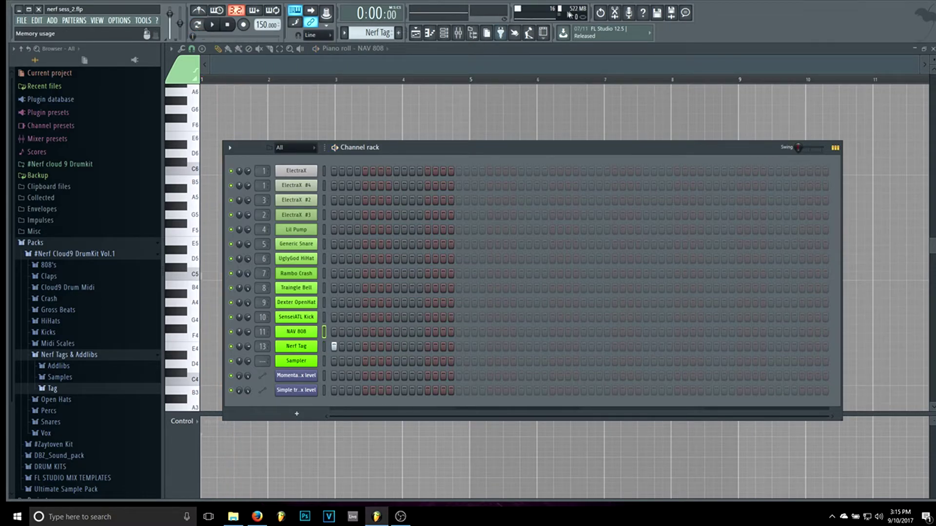
# - Open the first ElectraX channel's plugin window to view its preset, and close it
pyautogui.click(454, 34)
pyautogui.click(444, 33)
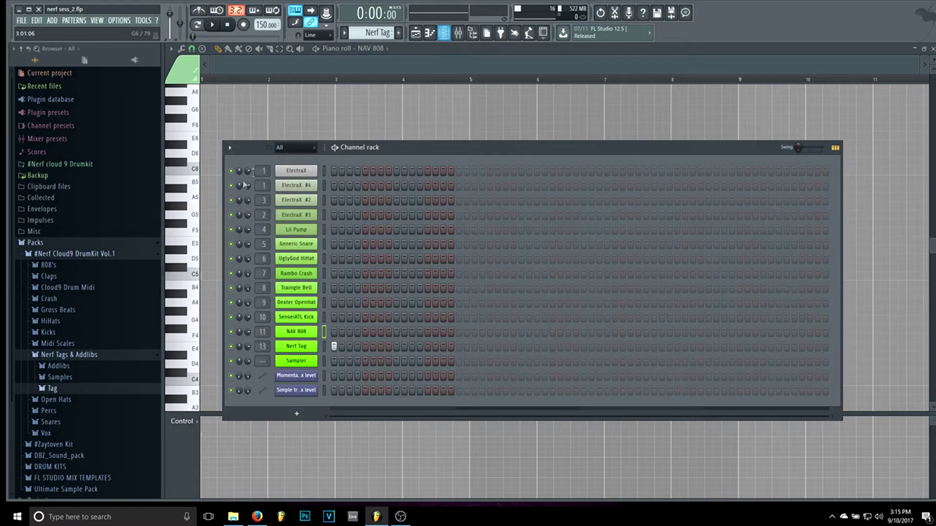
pyautogui.click(306, 171)
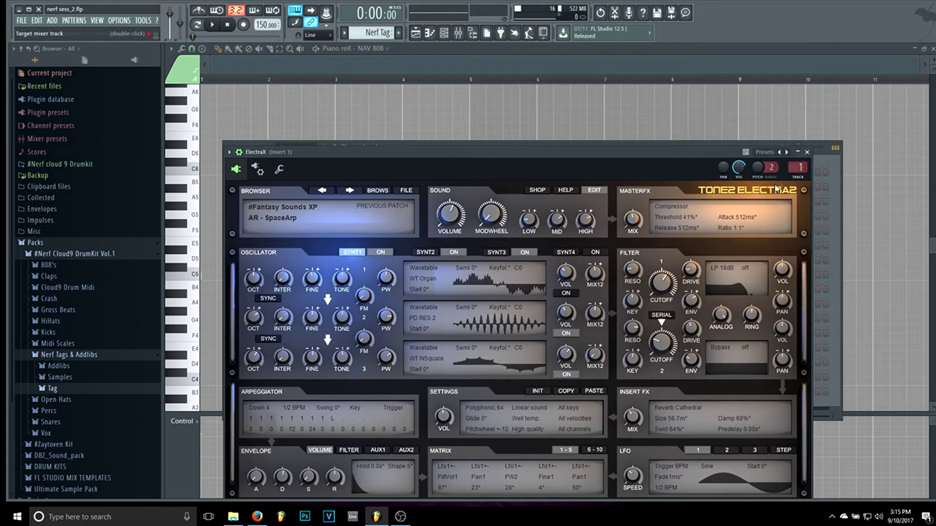
pyautogui.click(806, 151)
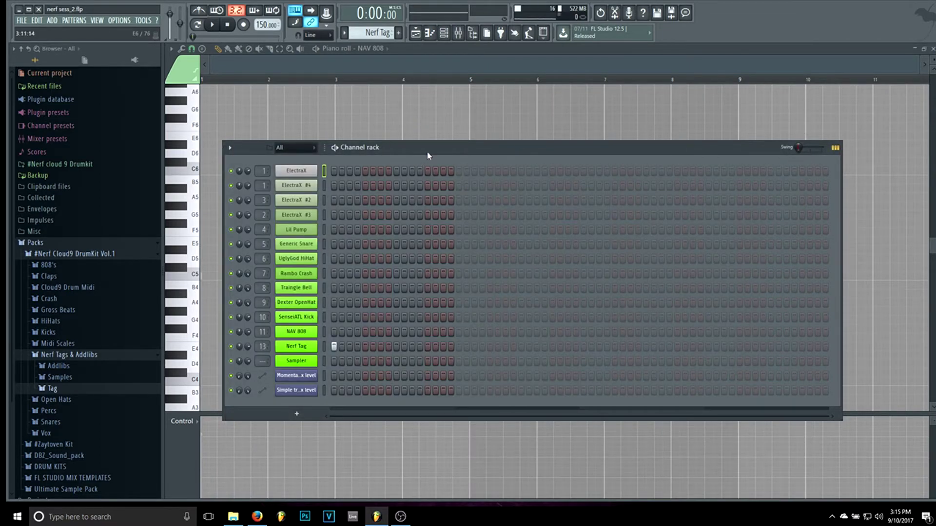
# - Return to the playlist and unmute all of its tracks
pyautogui.click(445, 34)
pyautogui.click(445, 34)
pyautogui.click(416, 34)
pyautogui.rightClick(214, 109)
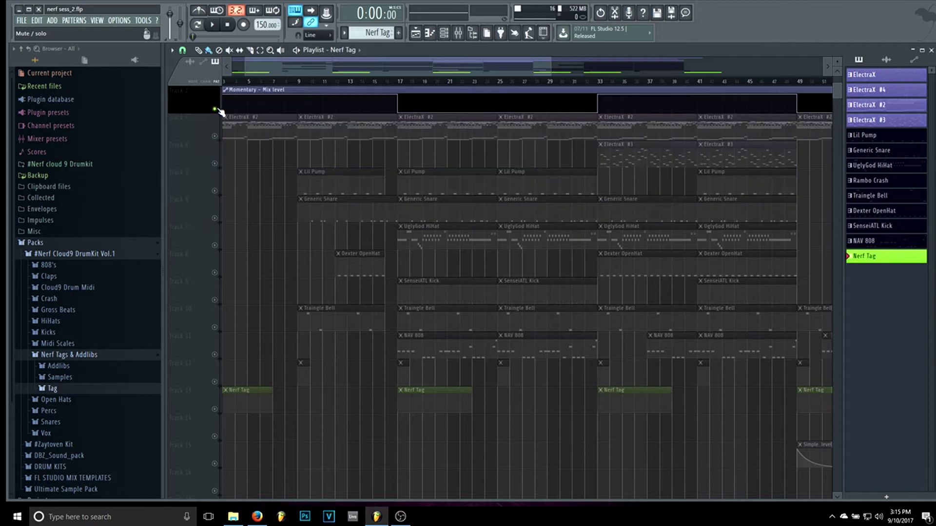
pyautogui.rightClick(214, 110)
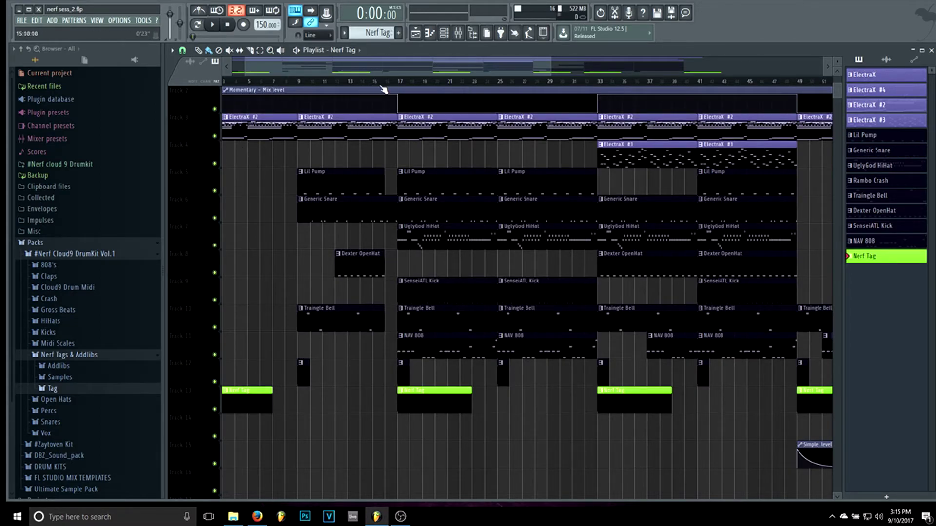
# - Solo the ElectraX track together with the Momentary mix level automation, and play it from the start and from bar 17
pyautogui.scroll(1, 425, 103)
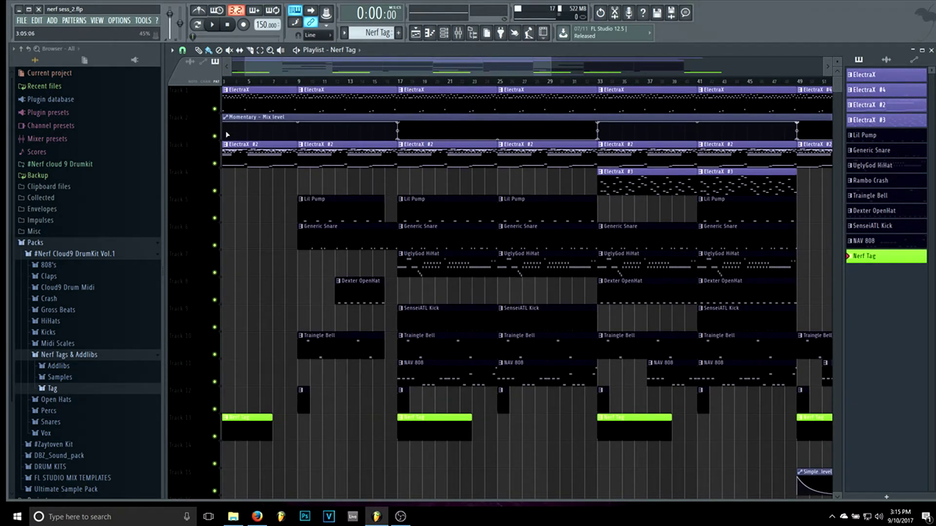
pyautogui.rightClick(215, 109)
pyautogui.click(215, 136)
pyautogui.click(212, 25)
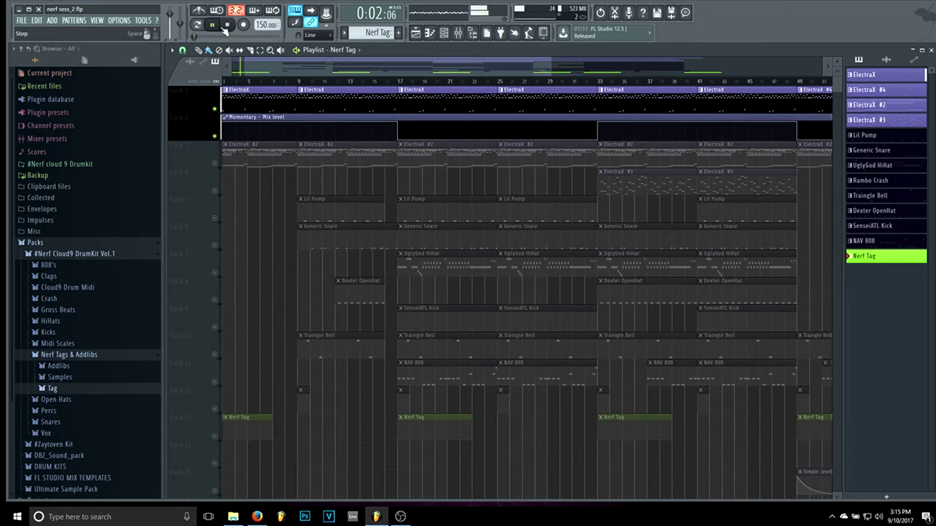
pyautogui.click(227, 26)
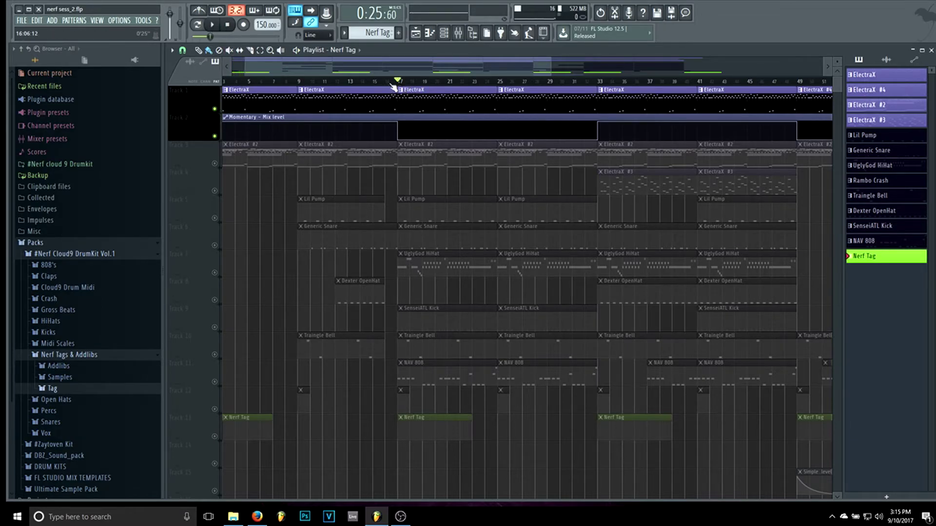
pyautogui.click(214, 25)
pyautogui.click(228, 25)
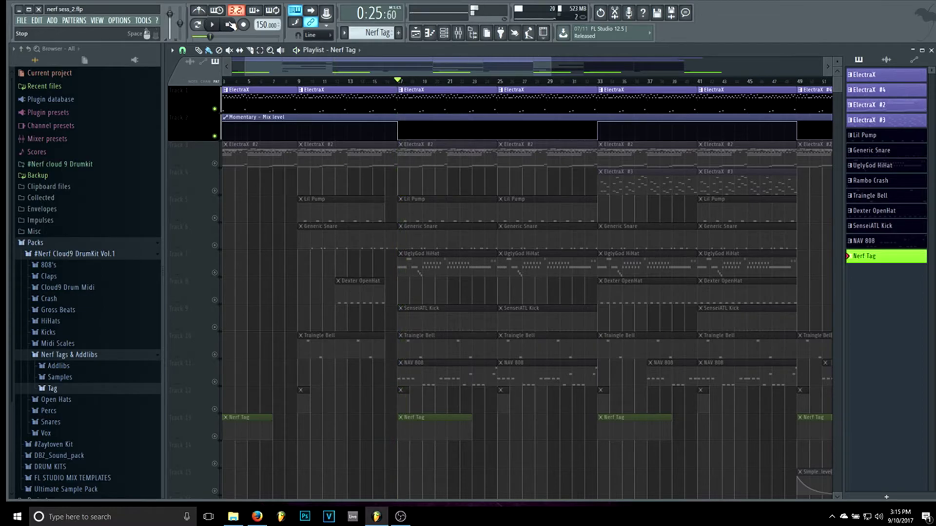
# - Unmute all playlist tracks again and zoom out to show the full arrangement
pyautogui.rightClick(214, 123)
pyautogui.moveTo(548, 59); pyautogui.dragTo(761, 71)
pyautogui.scroll(-3, 565, 146)
pyautogui.scroll(3, 566, 147)
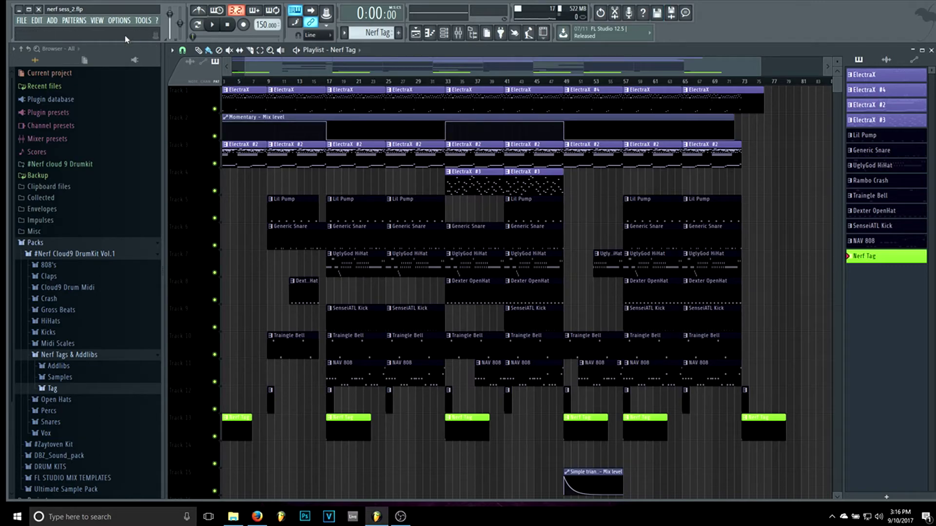
# - Play the full arrangement, viewing the channel rack and the playlist from bar 1 meanwhile, and stop playback
pyautogui.click(219, 27)
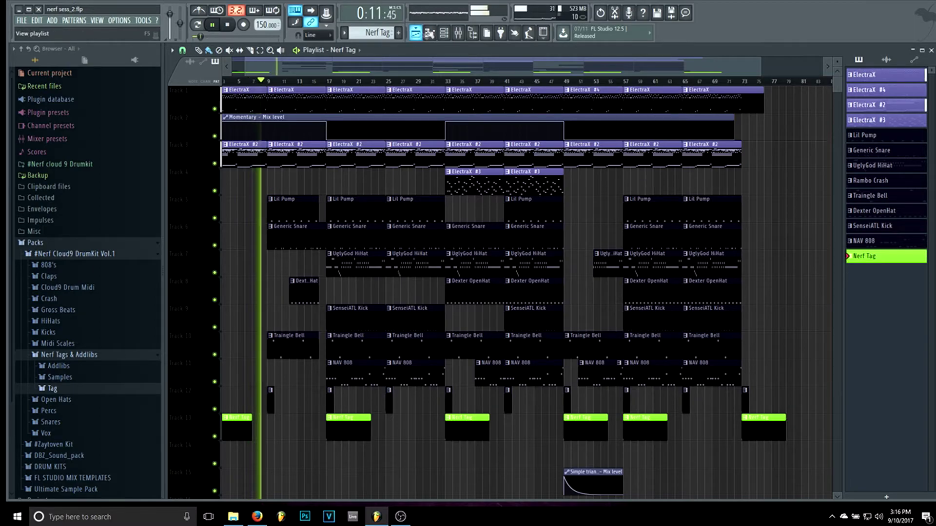
pyautogui.click(445, 33)
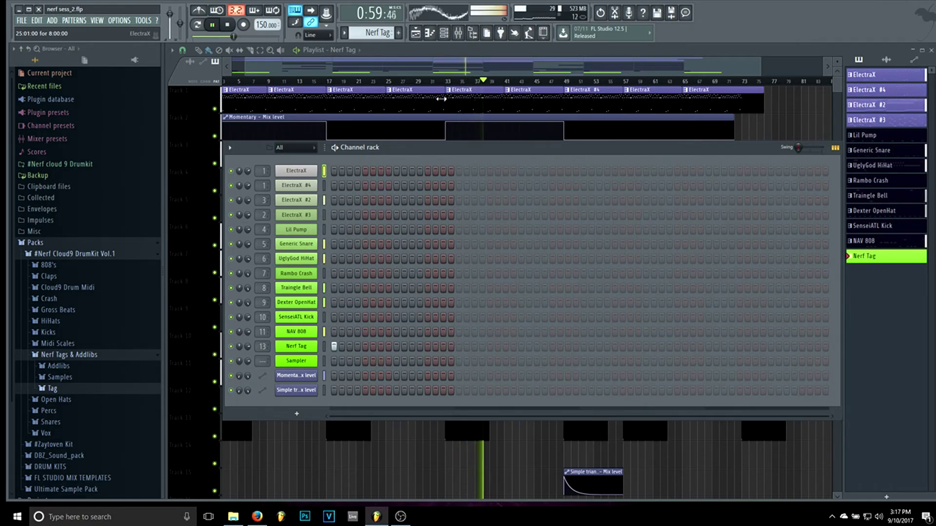
pyautogui.moveTo(242, 62); pyautogui.dragTo(229, 65)
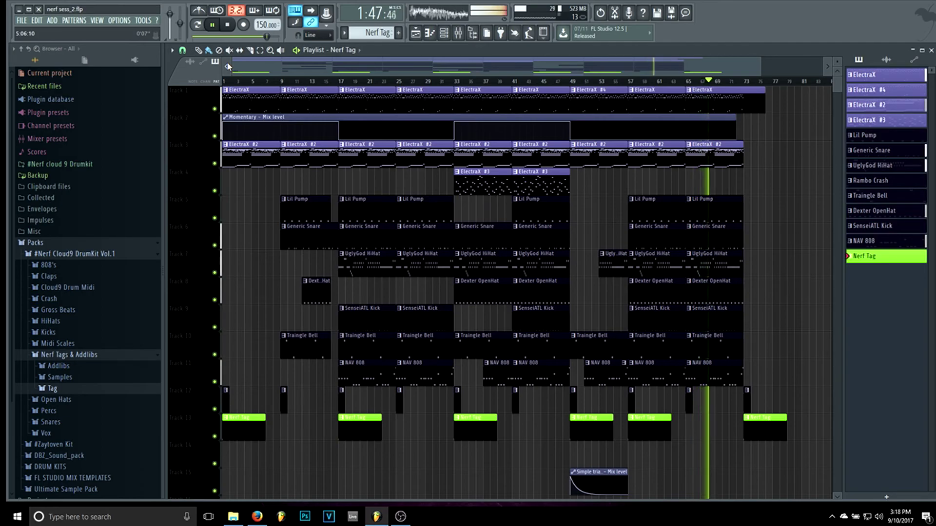
pyautogui.click(227, 26)
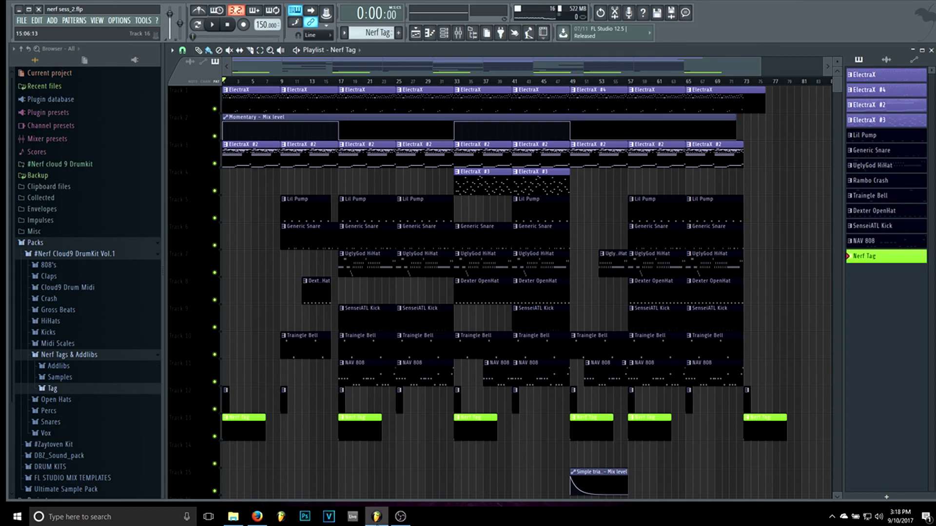
pyautogui.moveTo(400, 517)
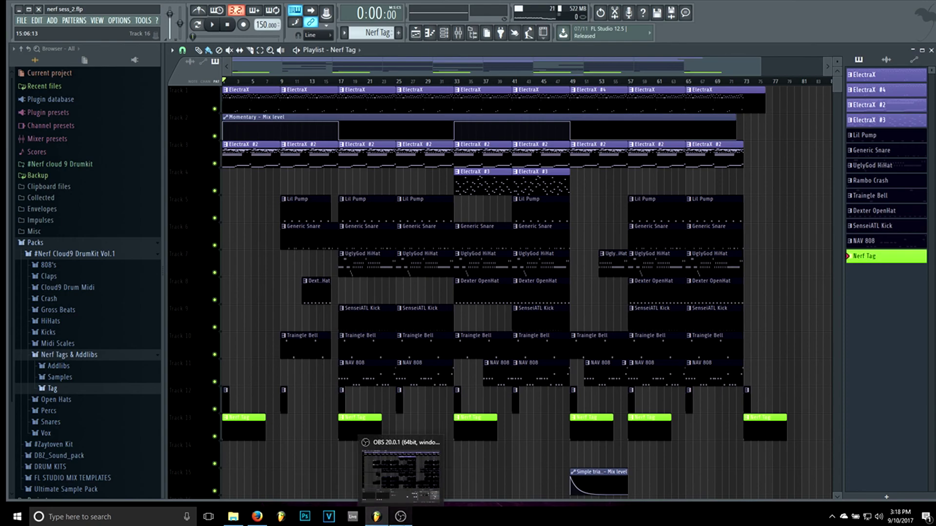